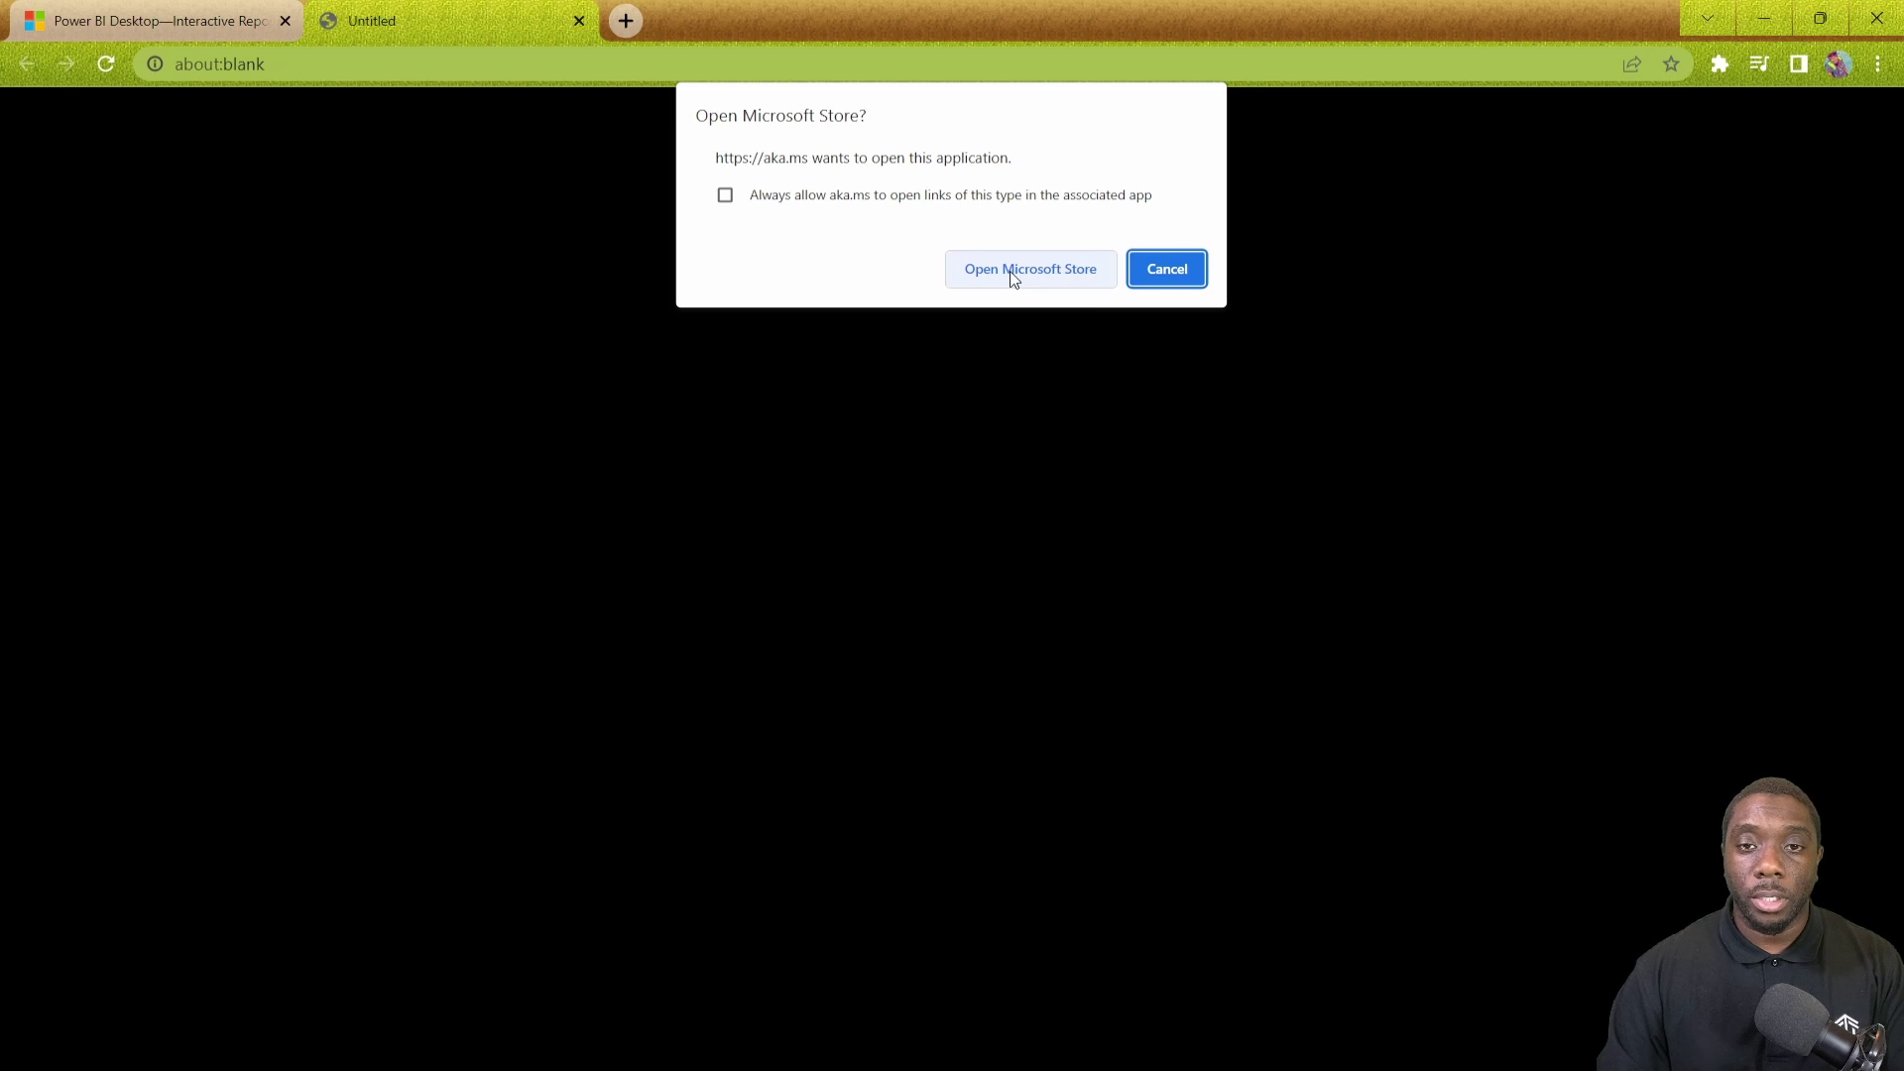
Allow Chrome to open the Power BI Desktop link in Microsoft Store.
click(1029, 274)
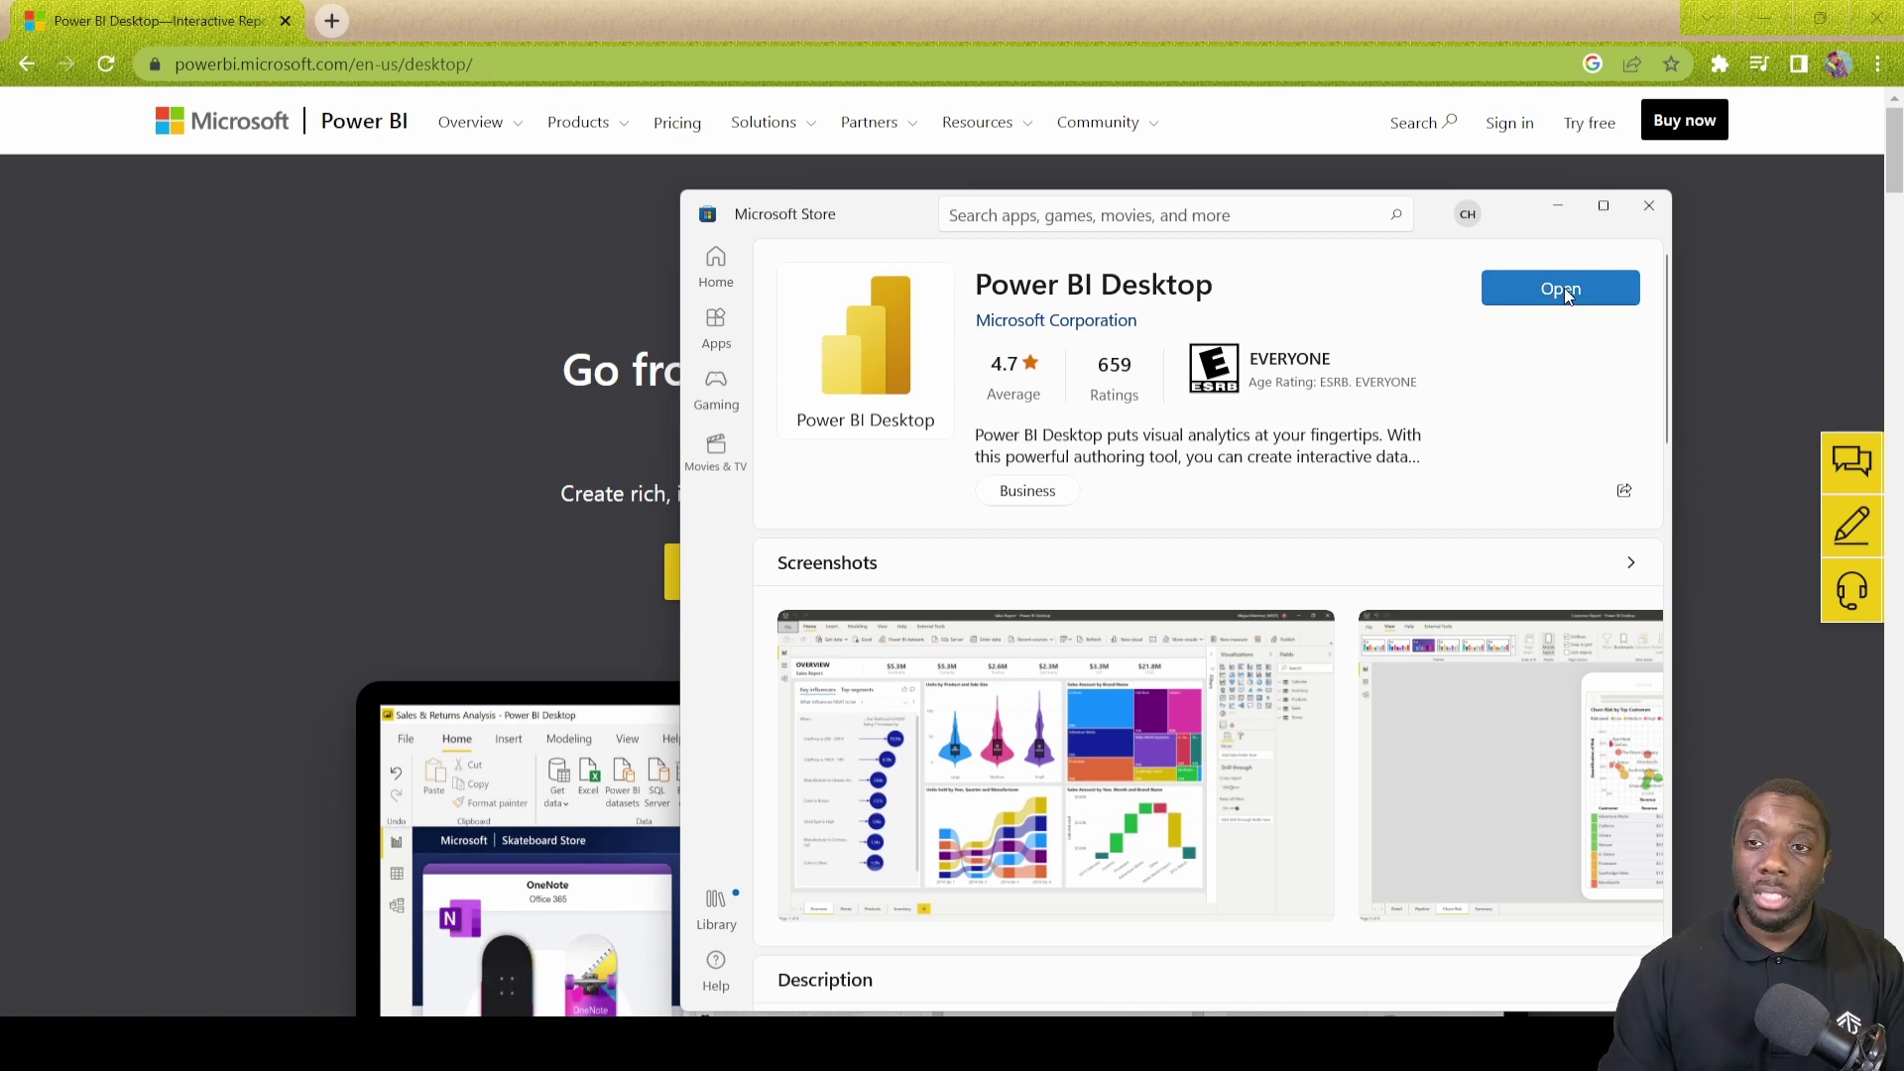
Minimize the Microsoft Store window after reviewing the Power BI Desktop listing.
click(1571, 203)
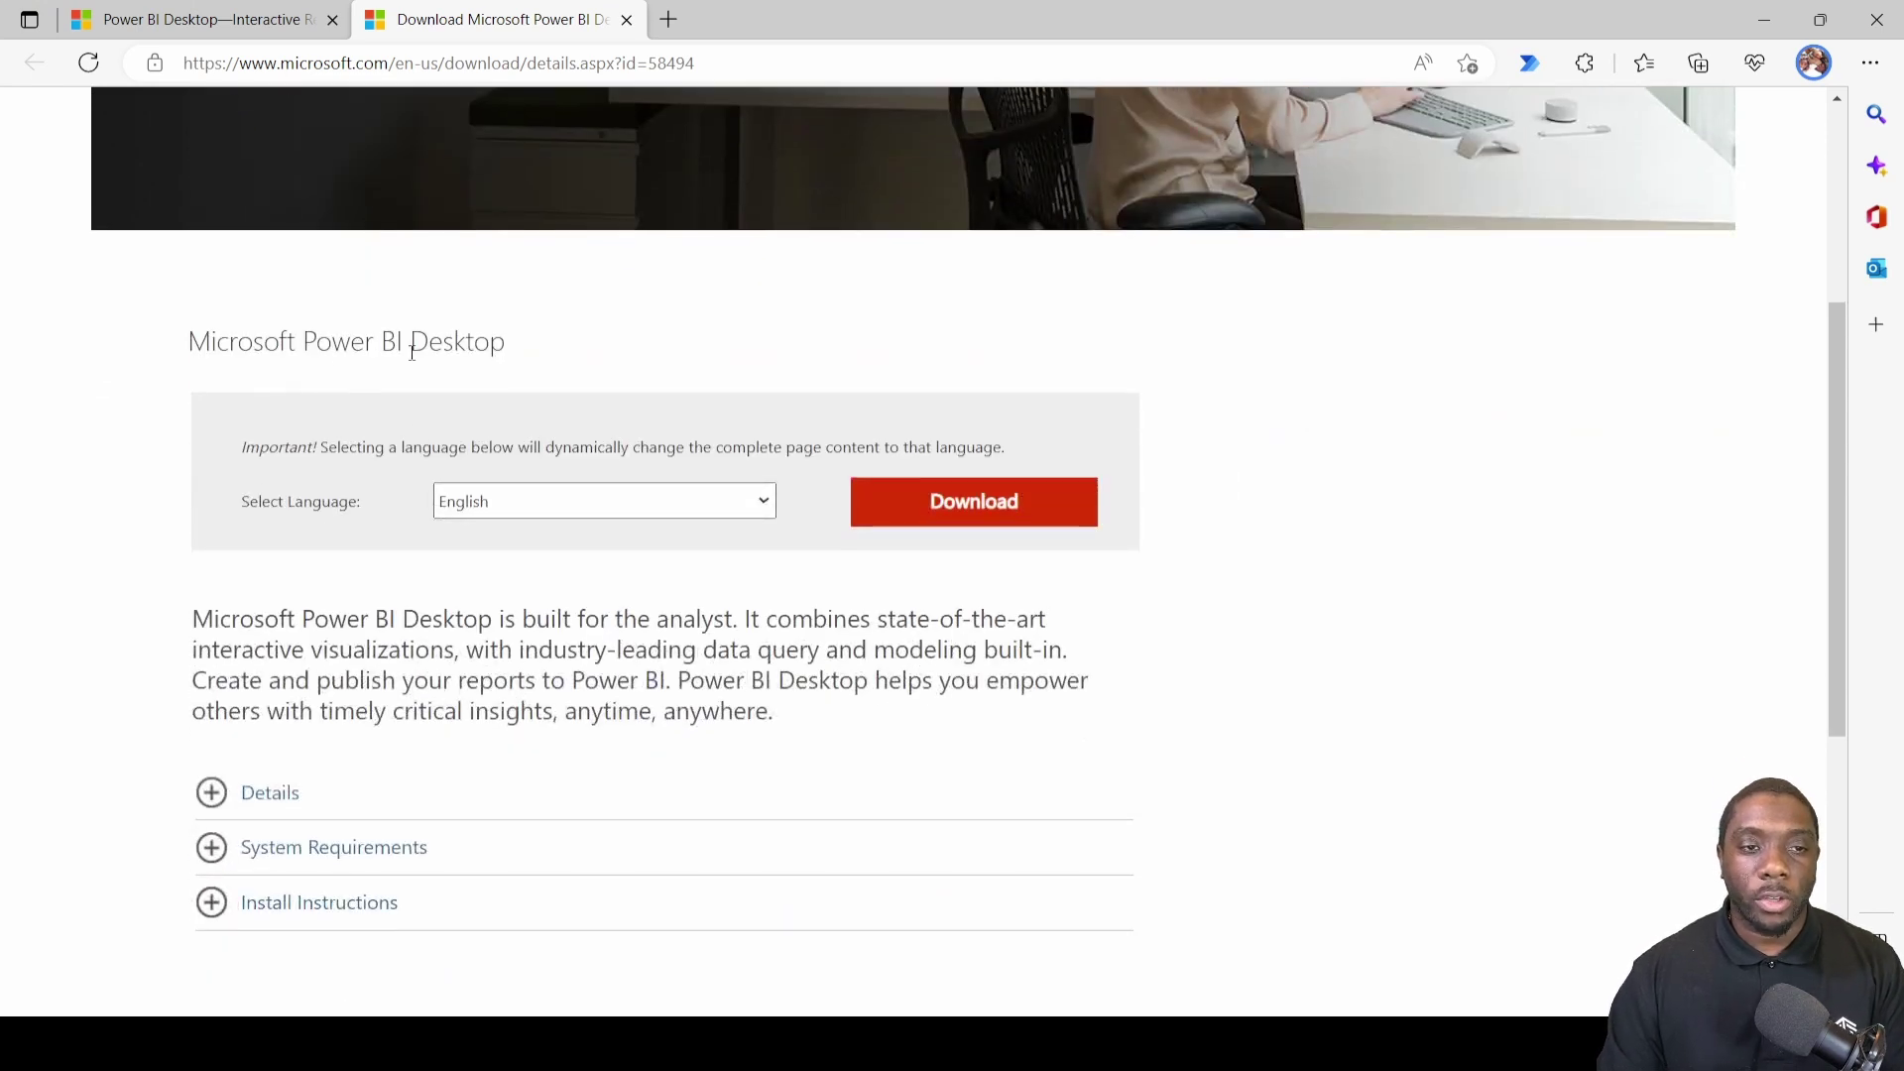
click(761, 501)
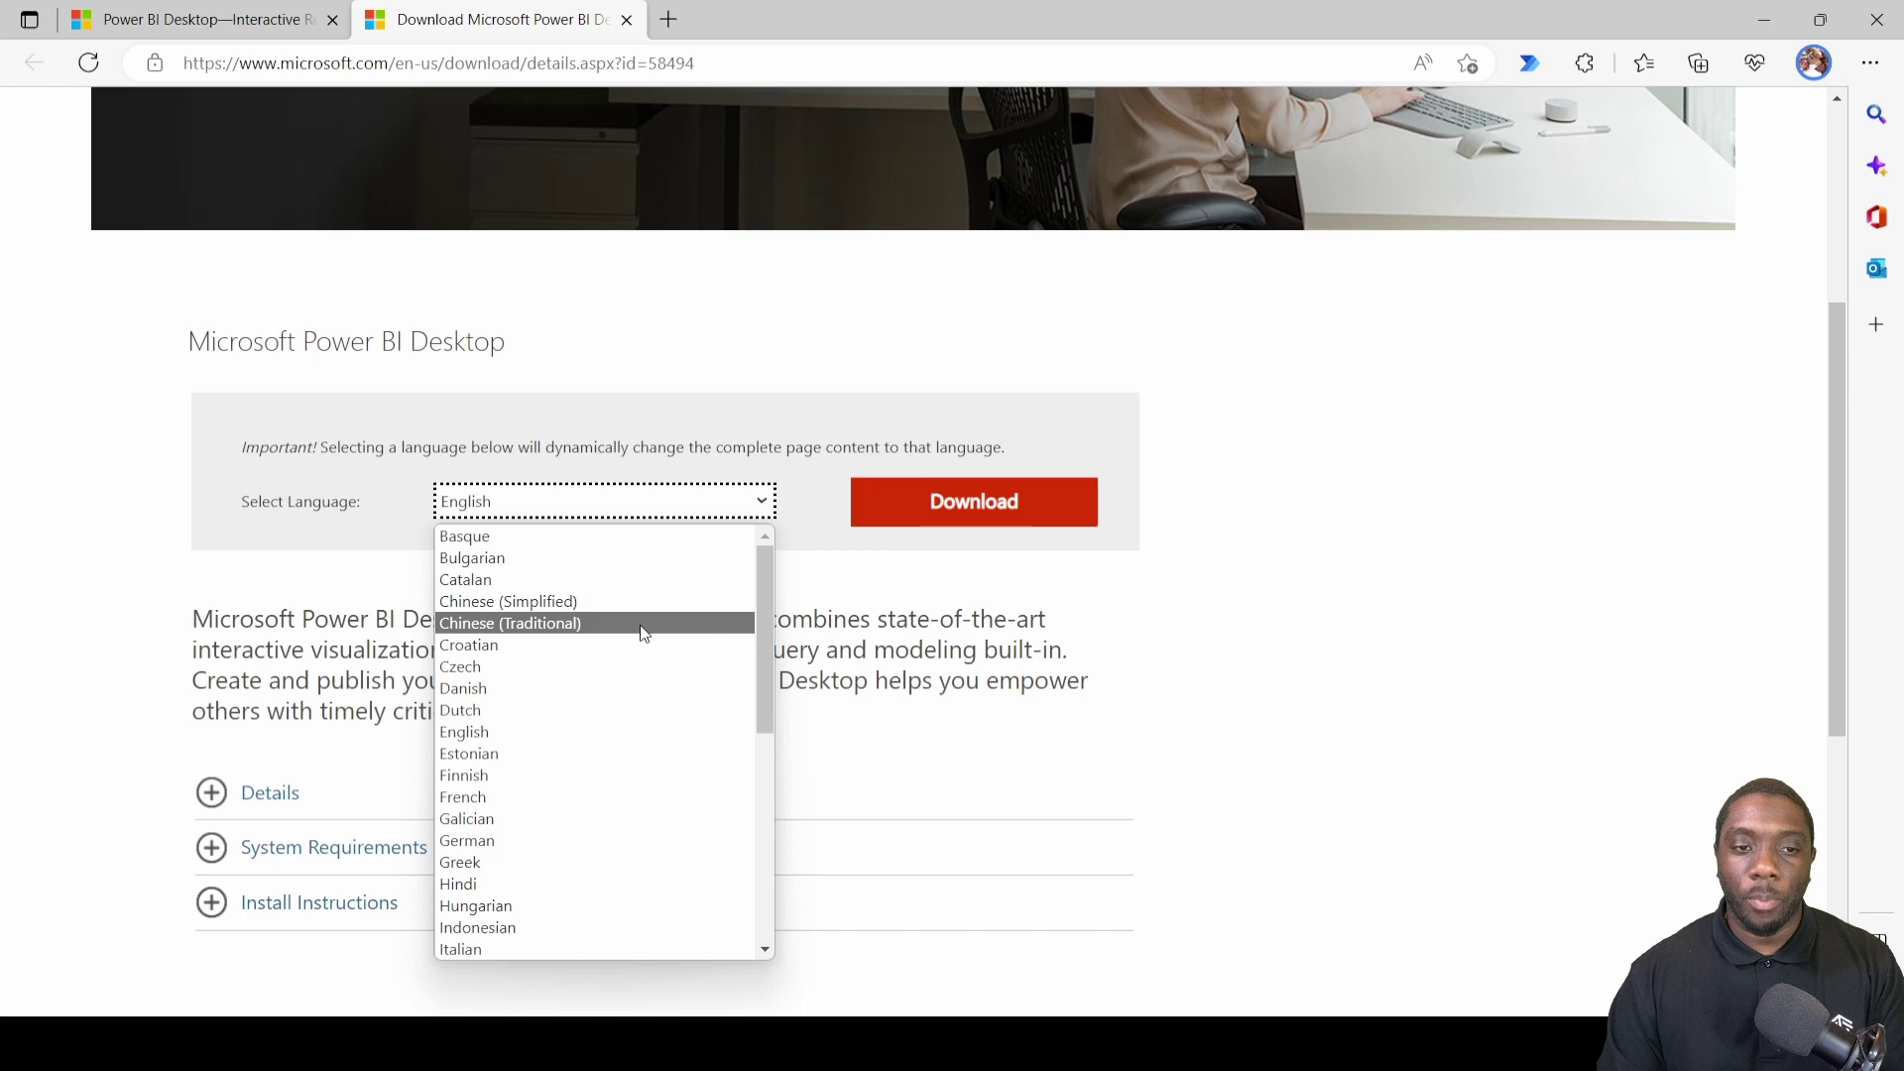
scroll(585, 706, down, 8)
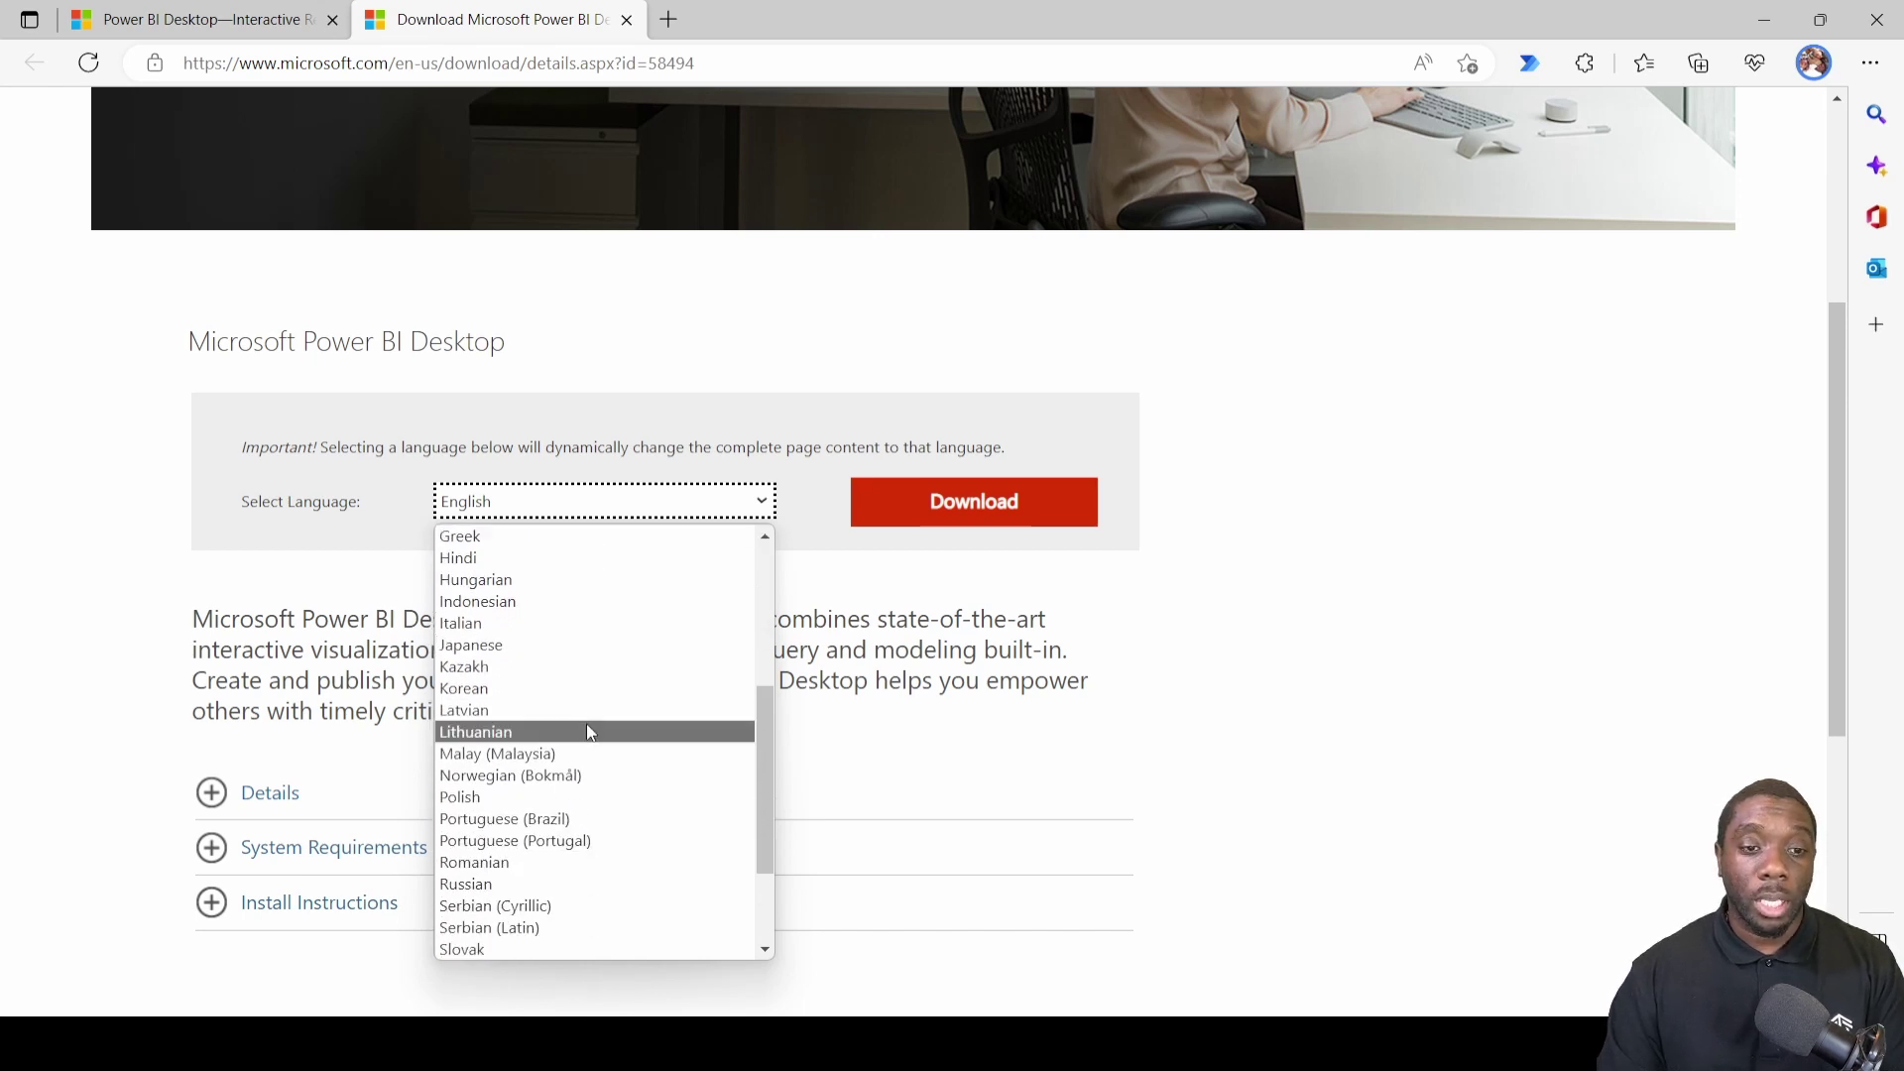
scroll(591, 721, up, 8)
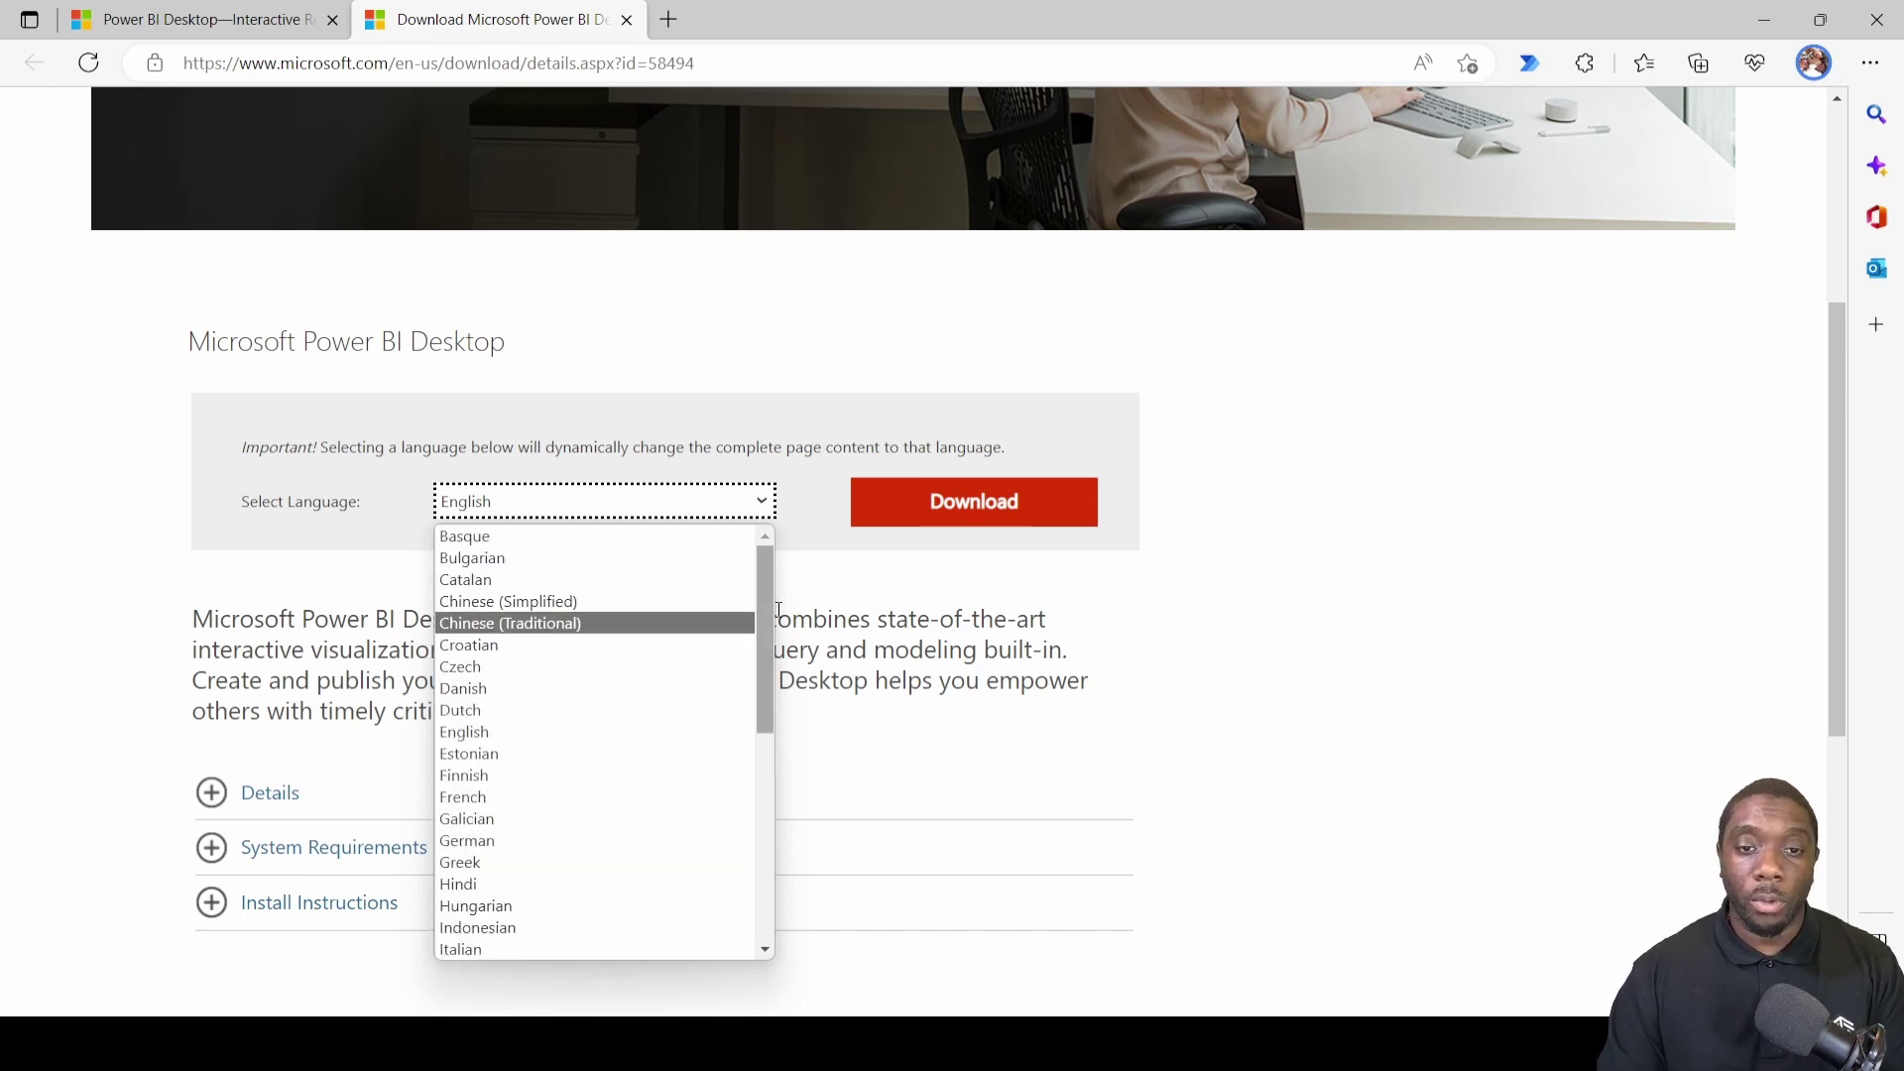
click(841, 565)
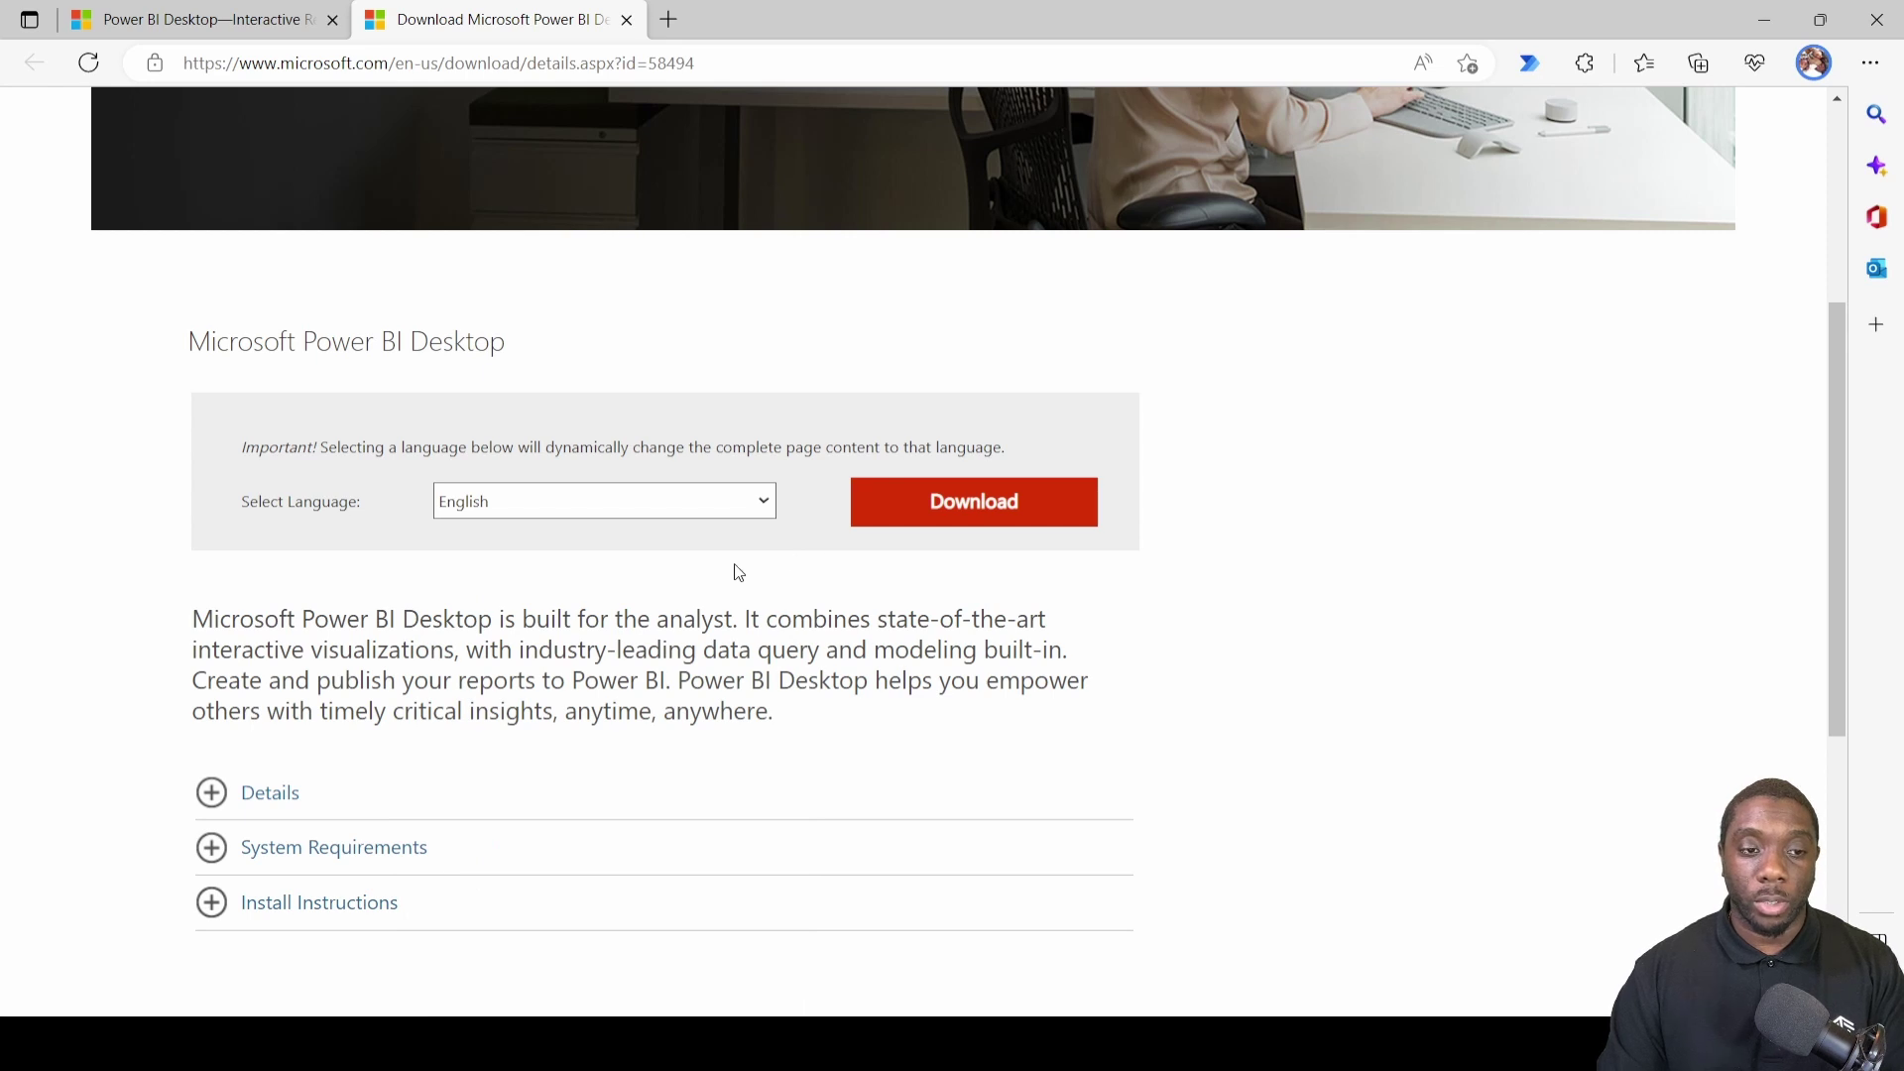
scroll(247, 774, down, 1)
scroll(247, 774, down, 5)
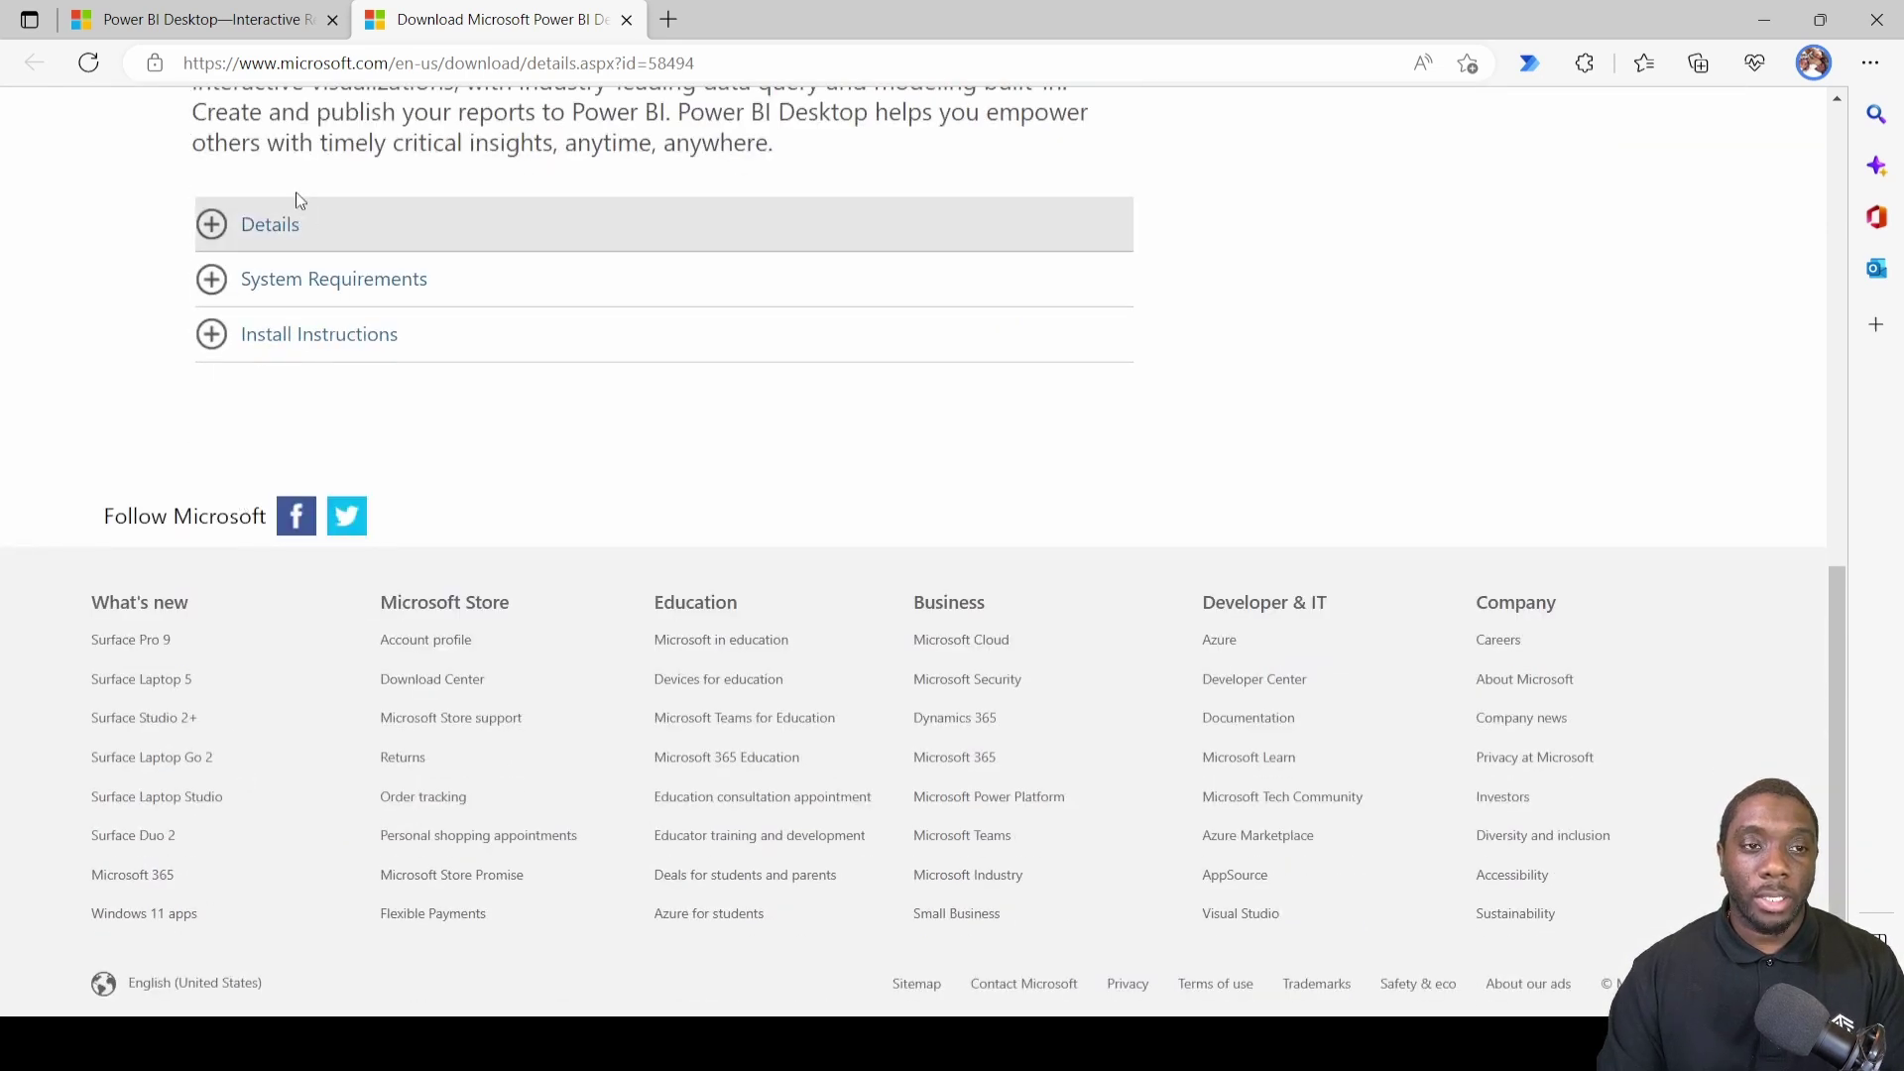
click(258, 231)
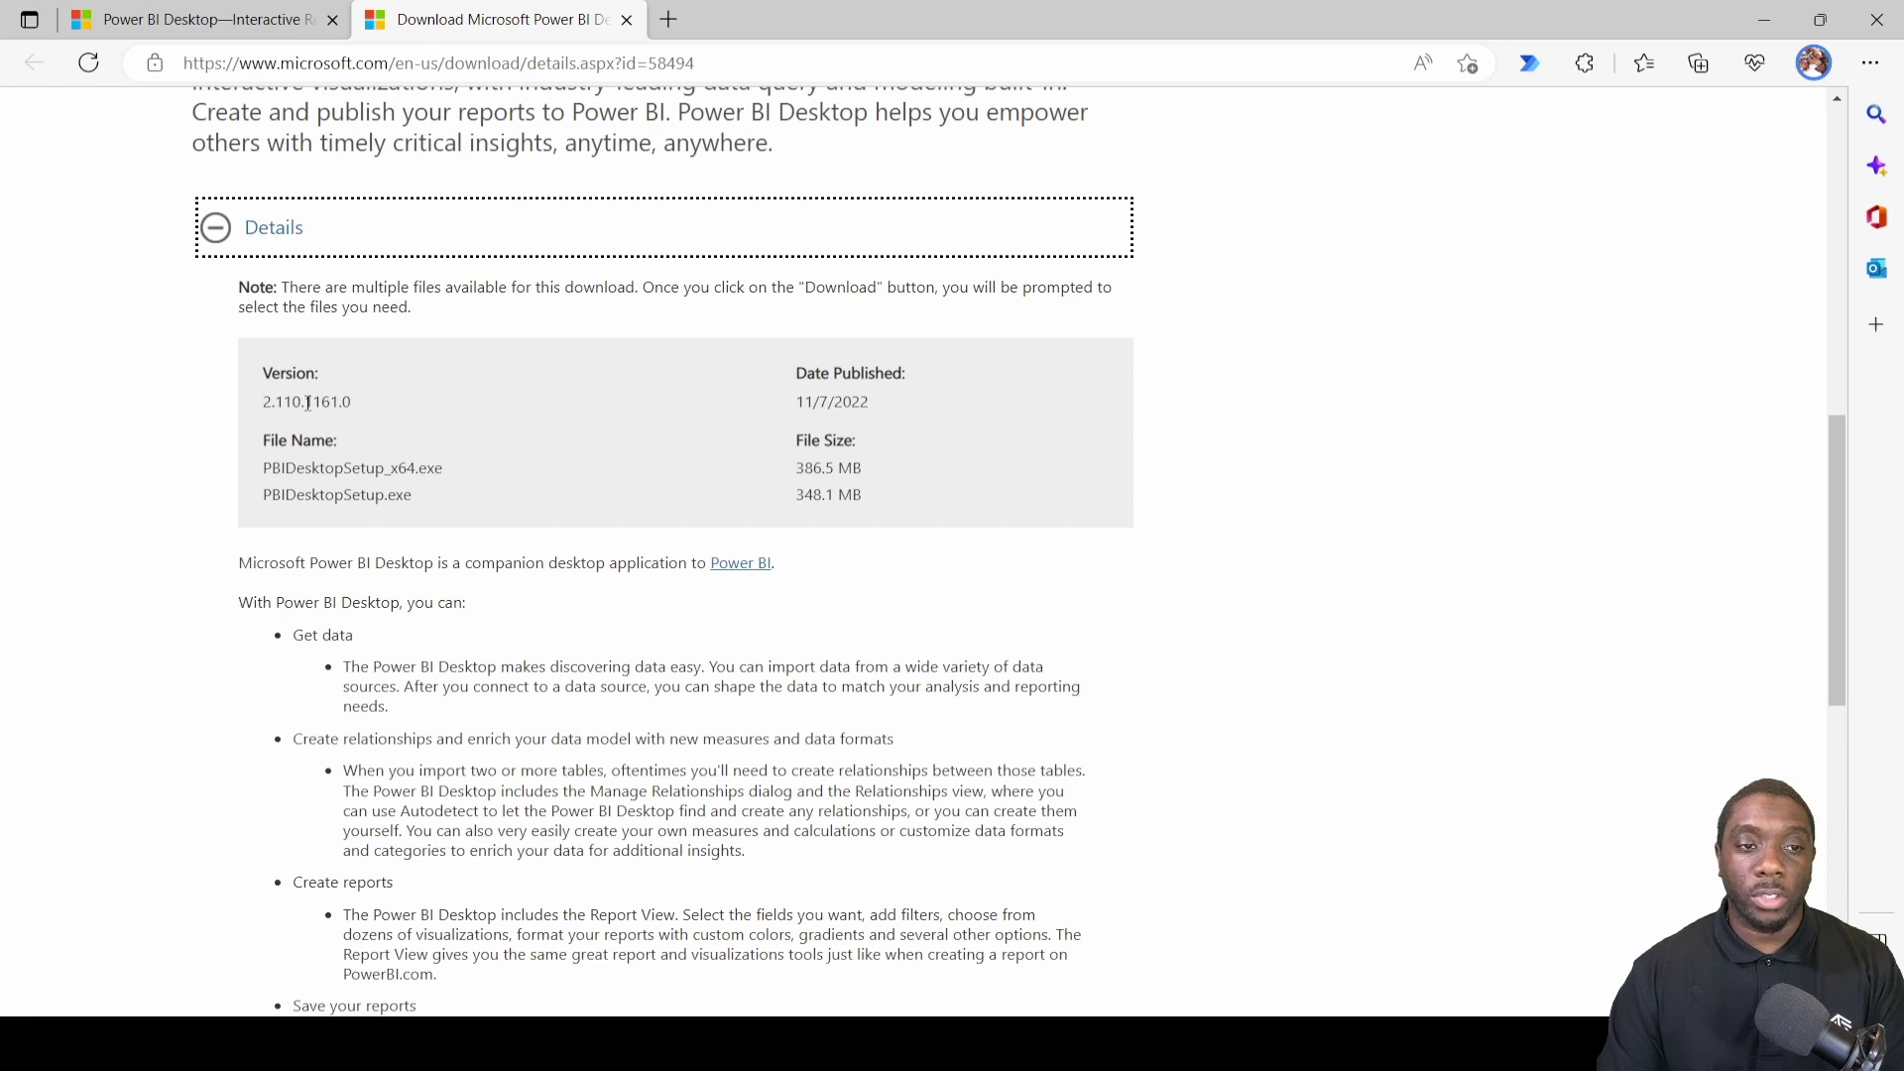
click(216, 238)
click(255, 303)
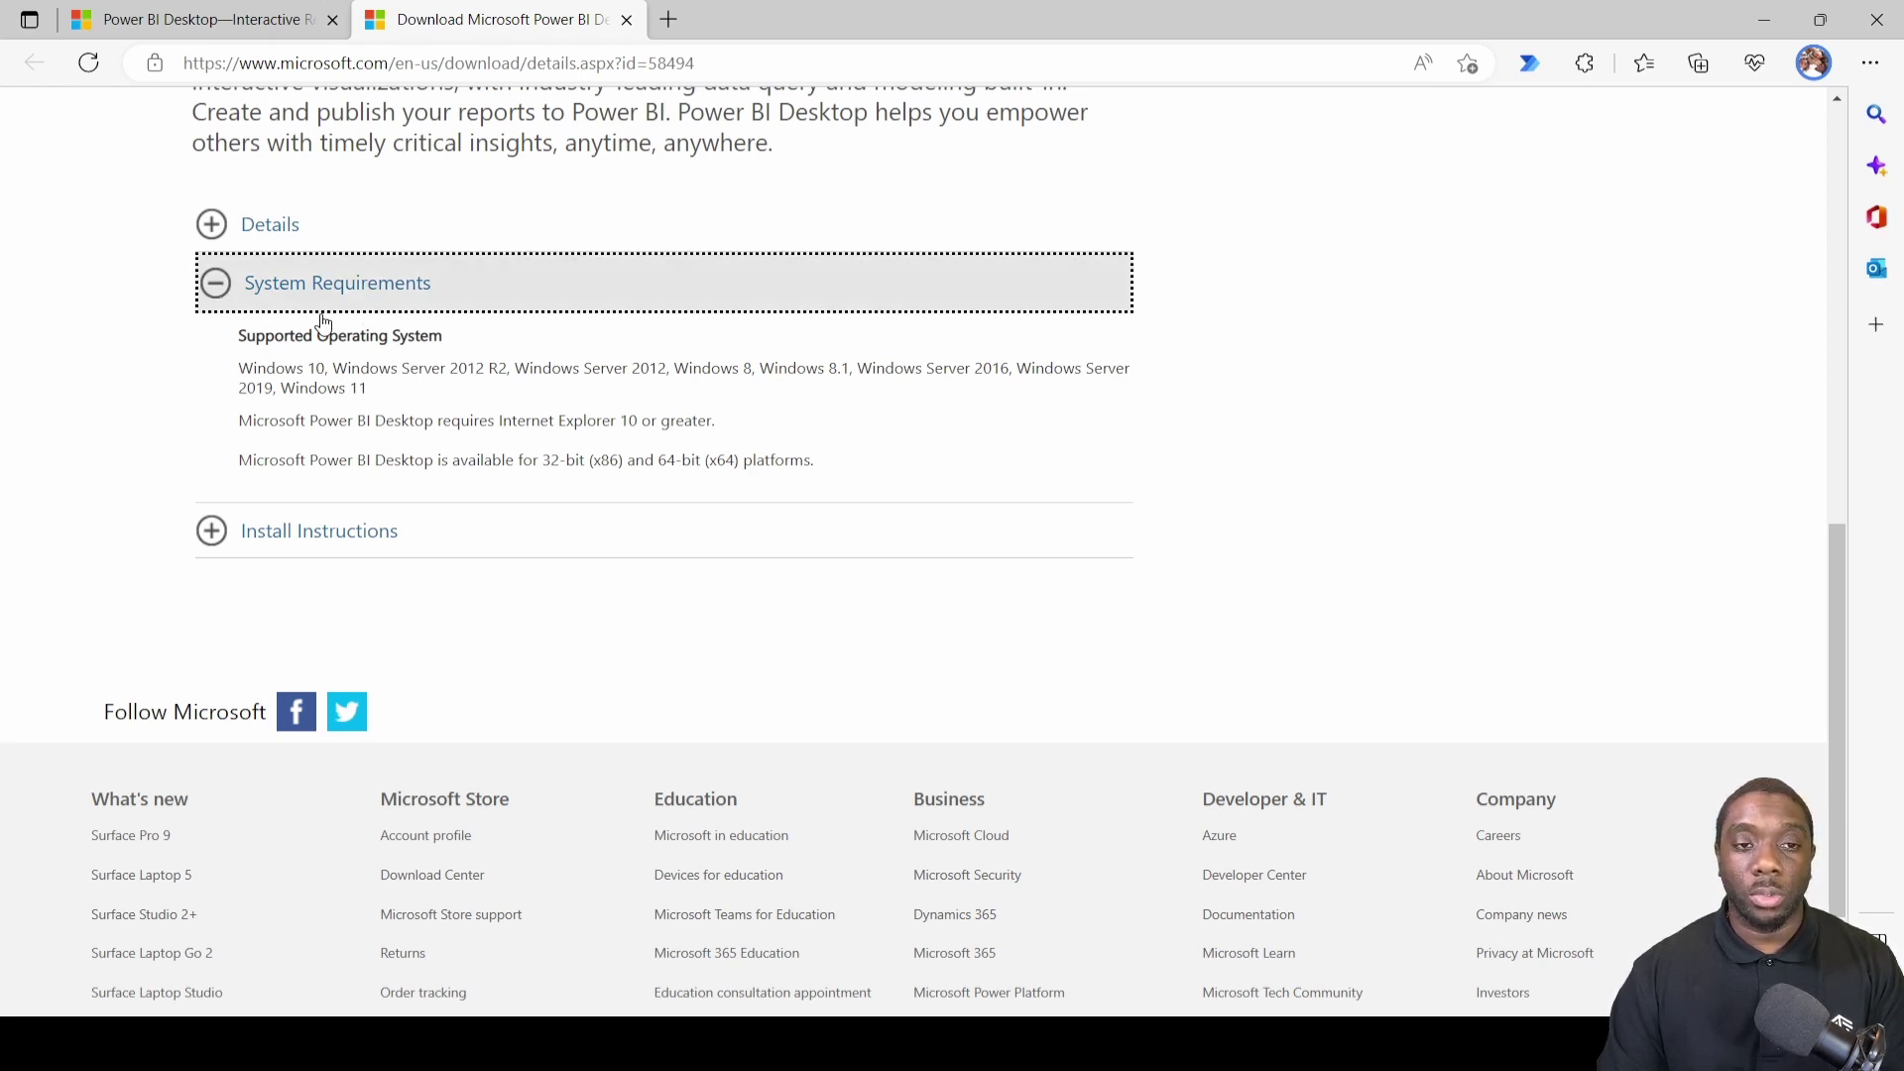
click(215, 283)
click(218, 349)
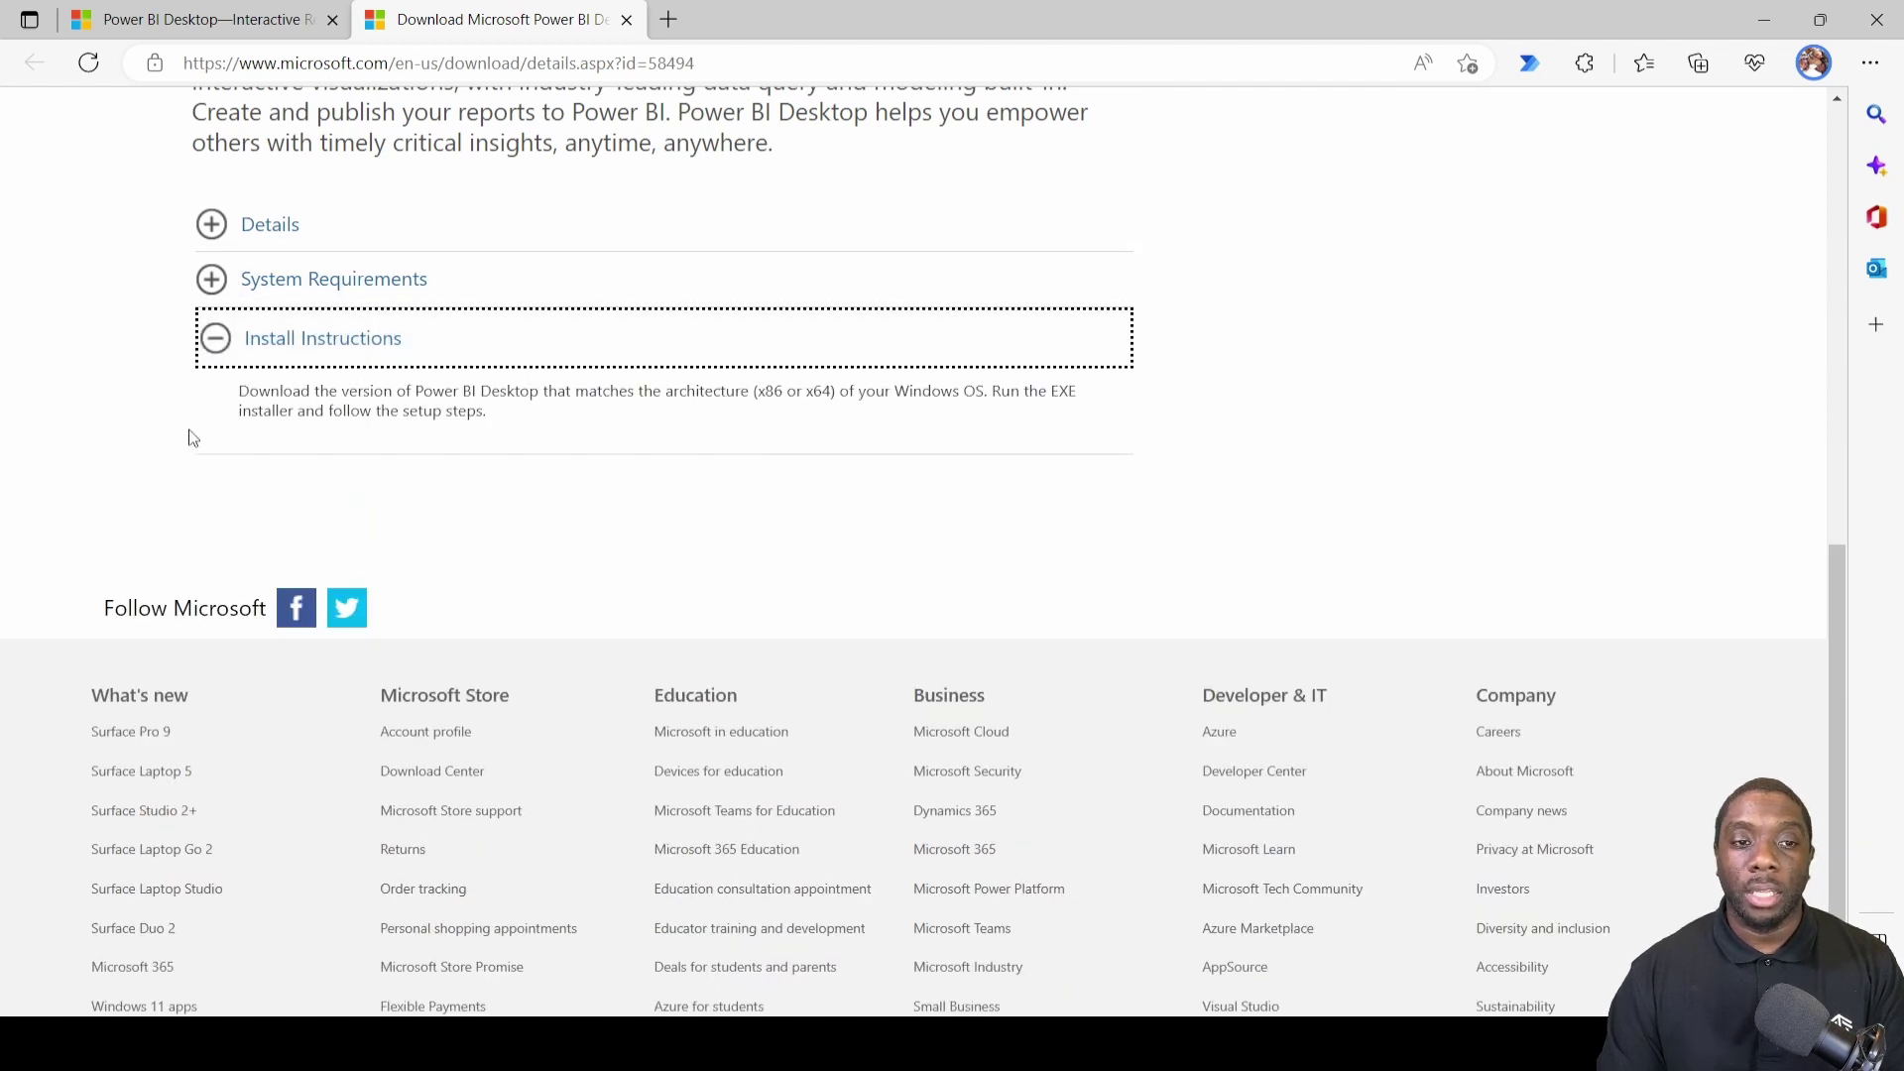
click(233, 343)
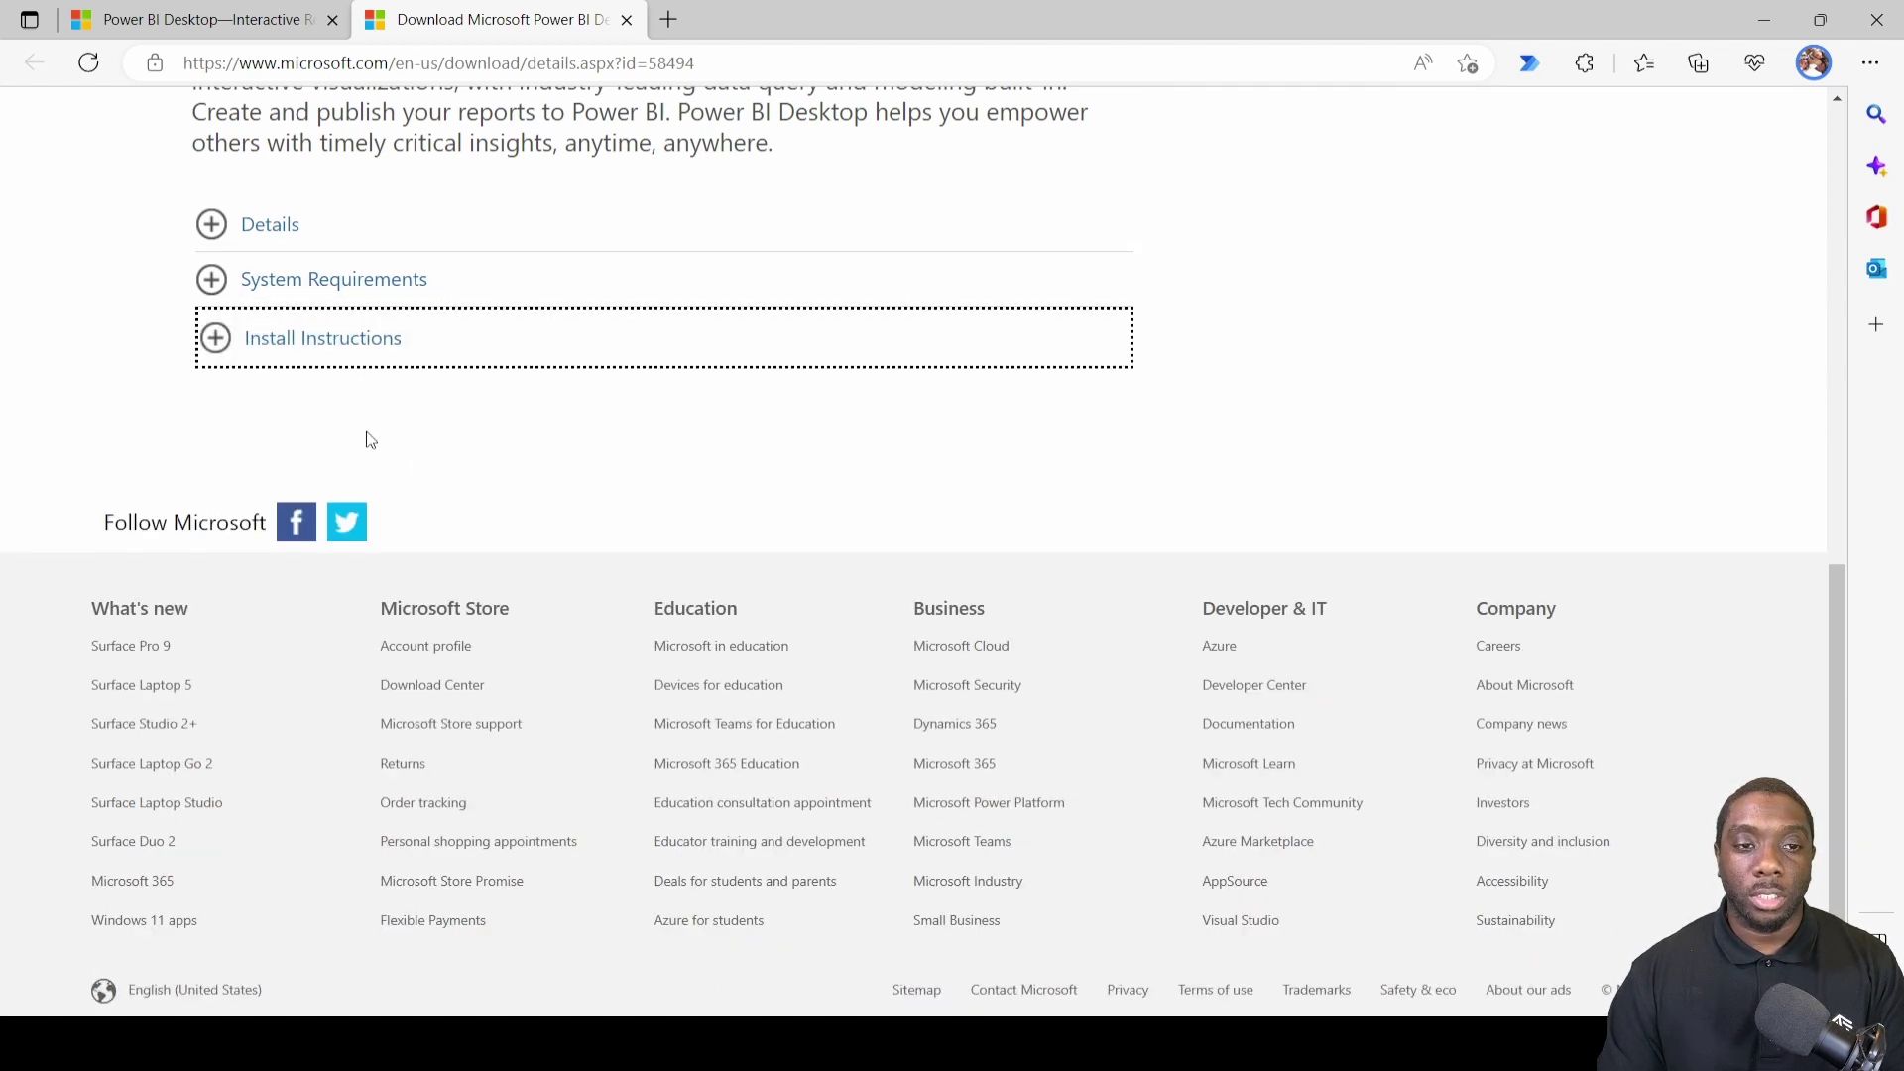
scroll(421, 472, up, 5)
scroll(576, 508, up, 1)
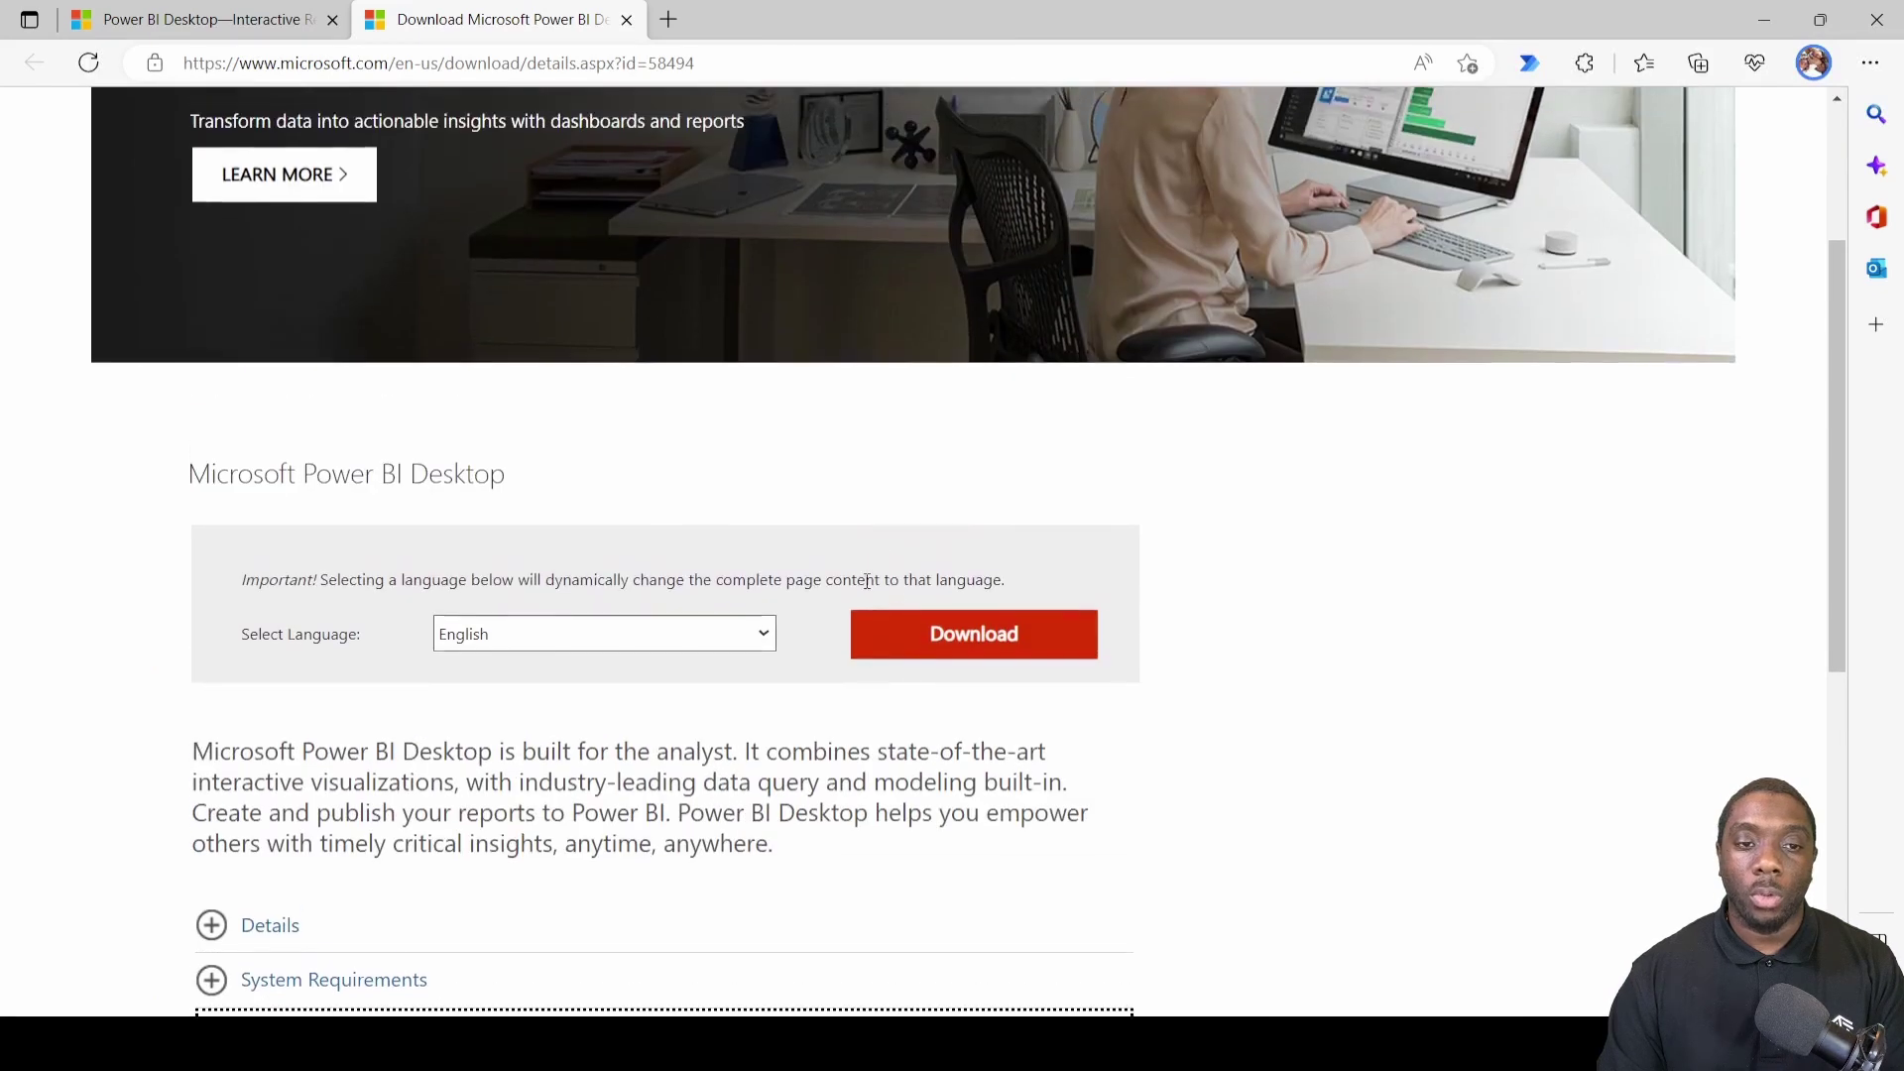
Start the Power BI Desktop download to list the installer files, then raise the Start menu.
click(958, 637)
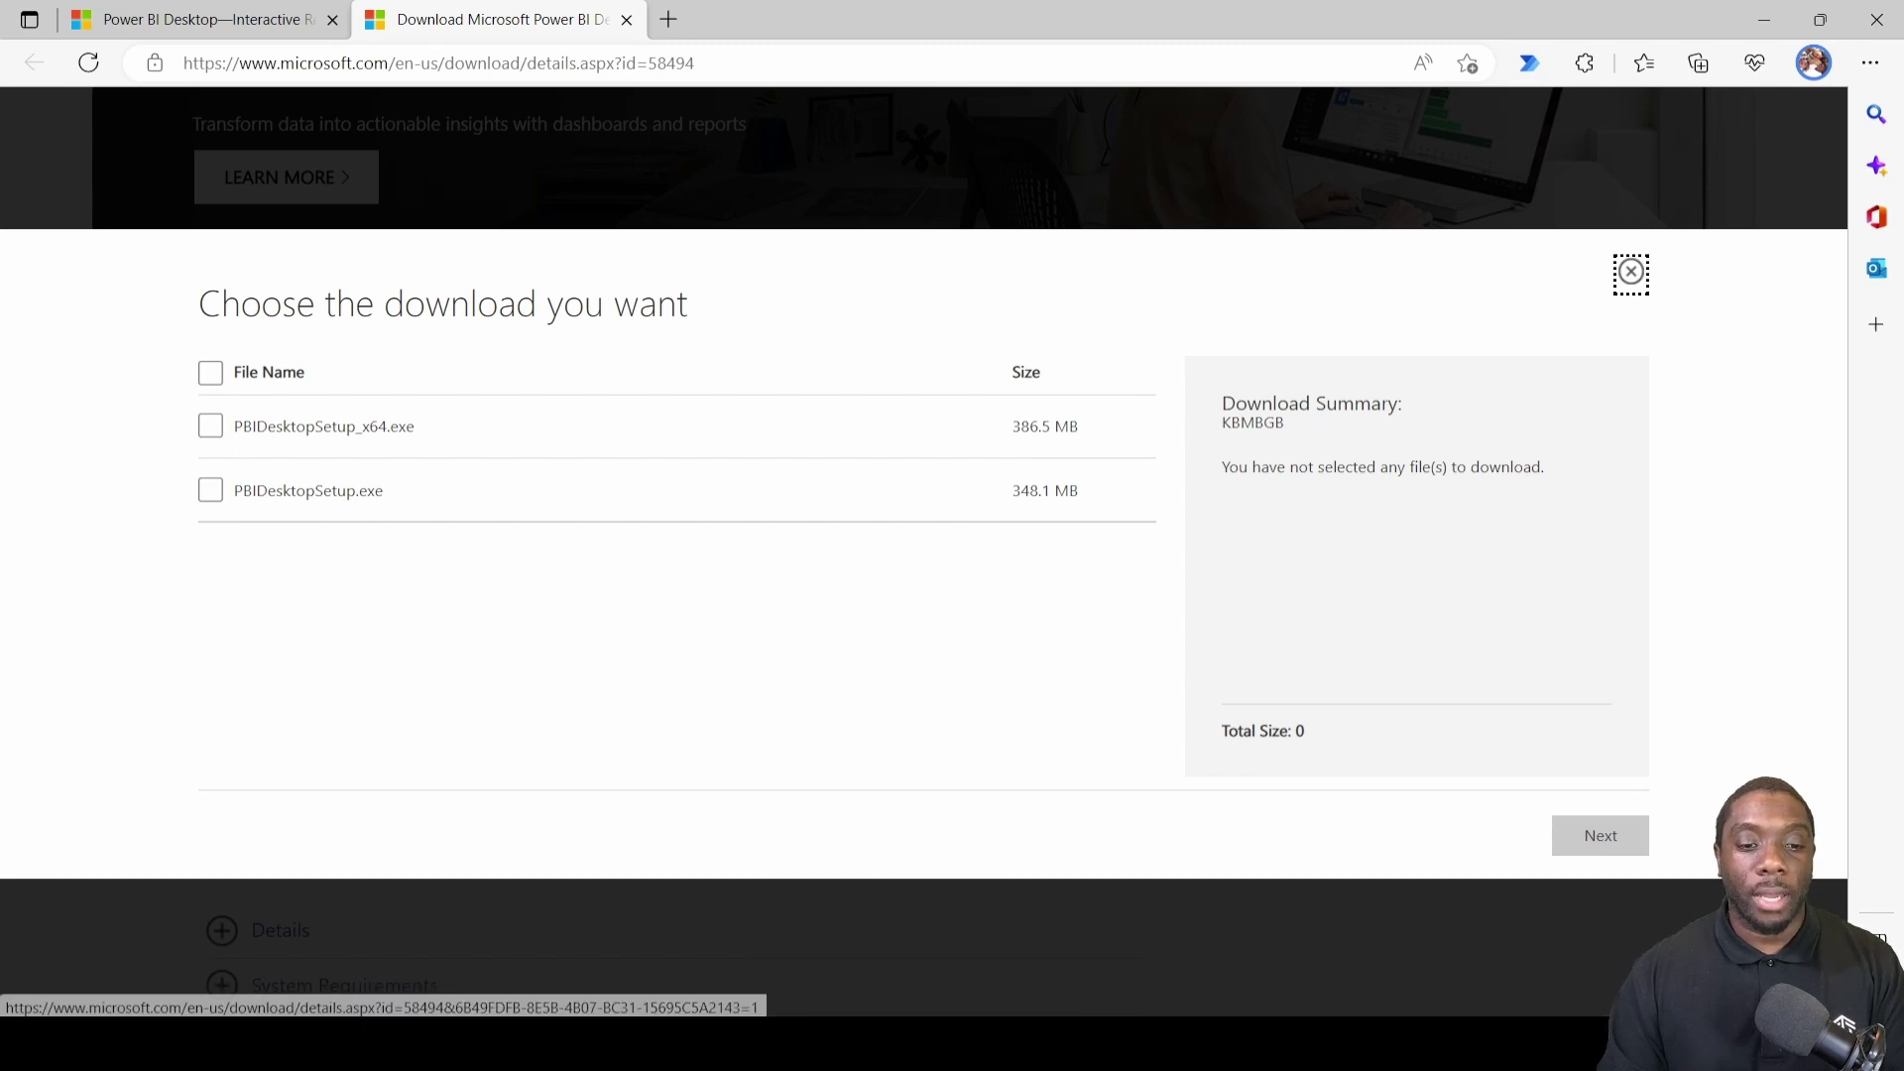
key(super)
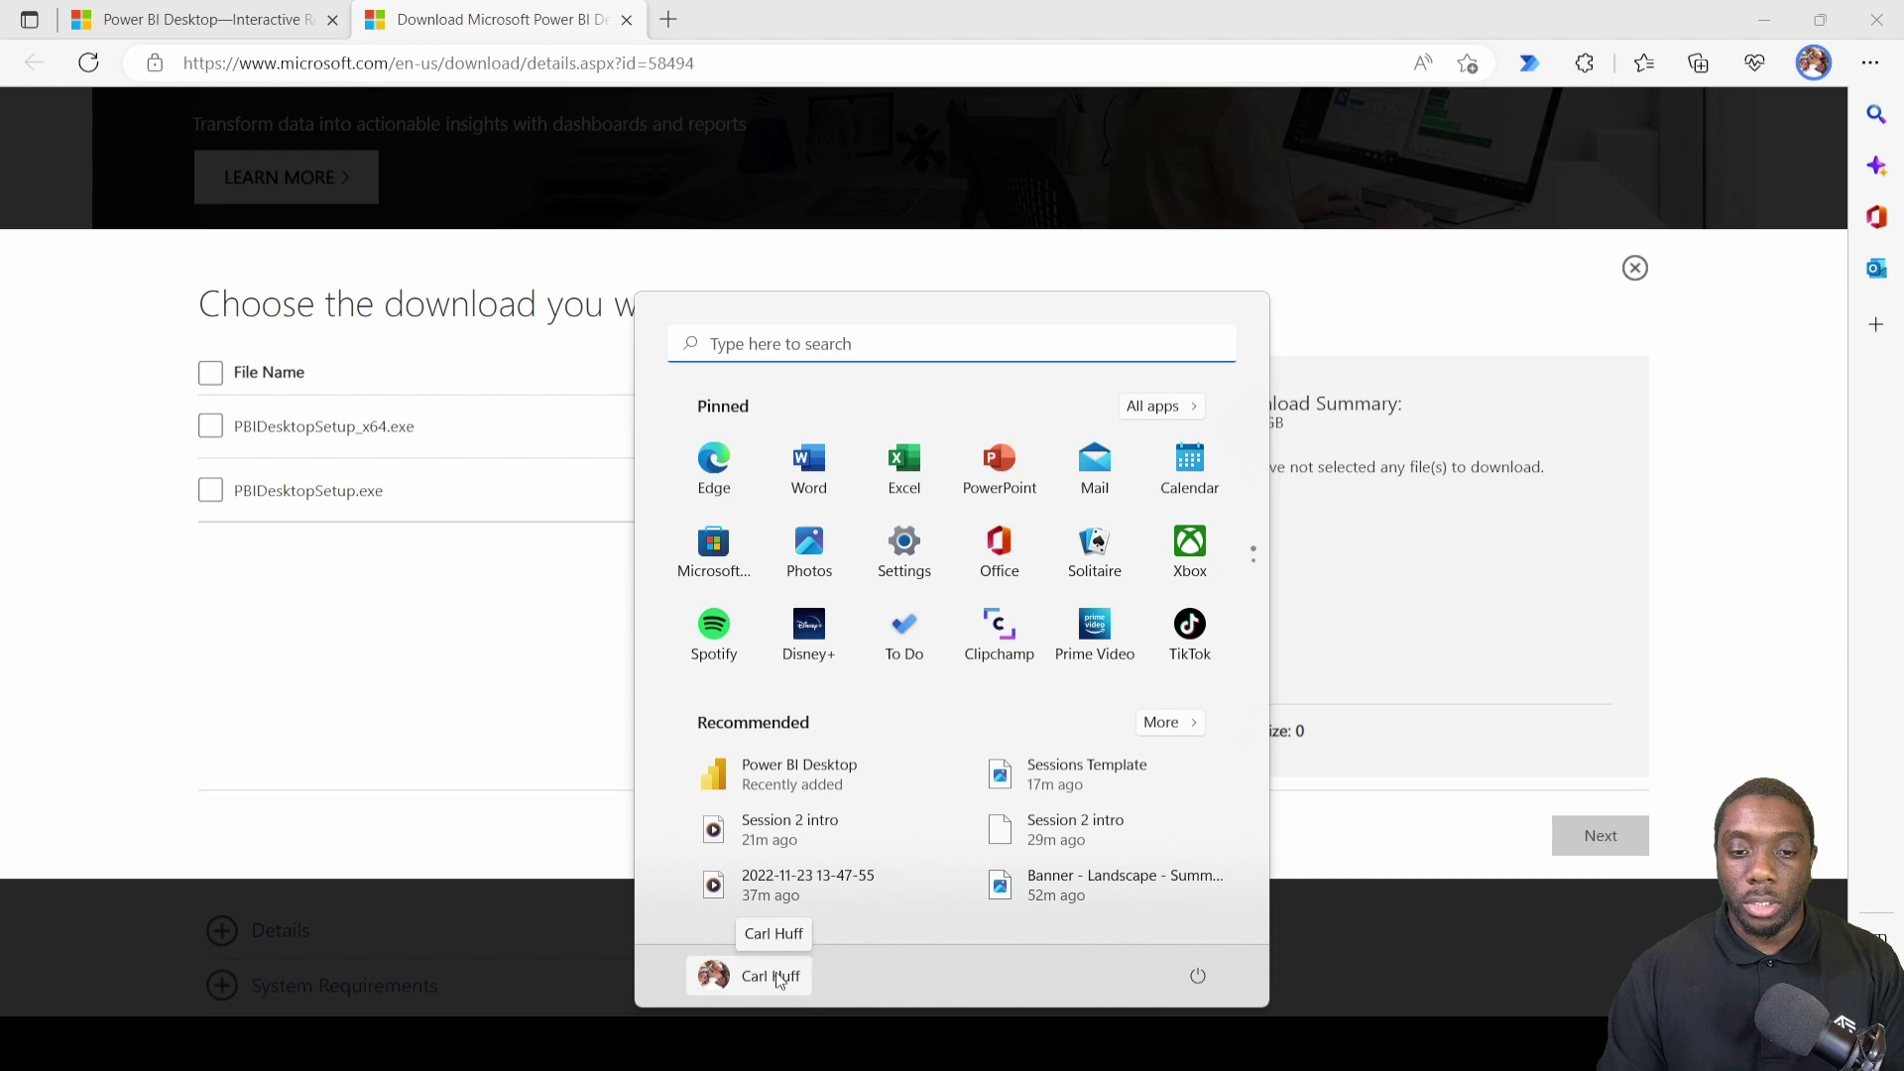
Check System > About in Windows Settings, confirming a 64-bit x64 system, then close Settings.
click(780, 977)
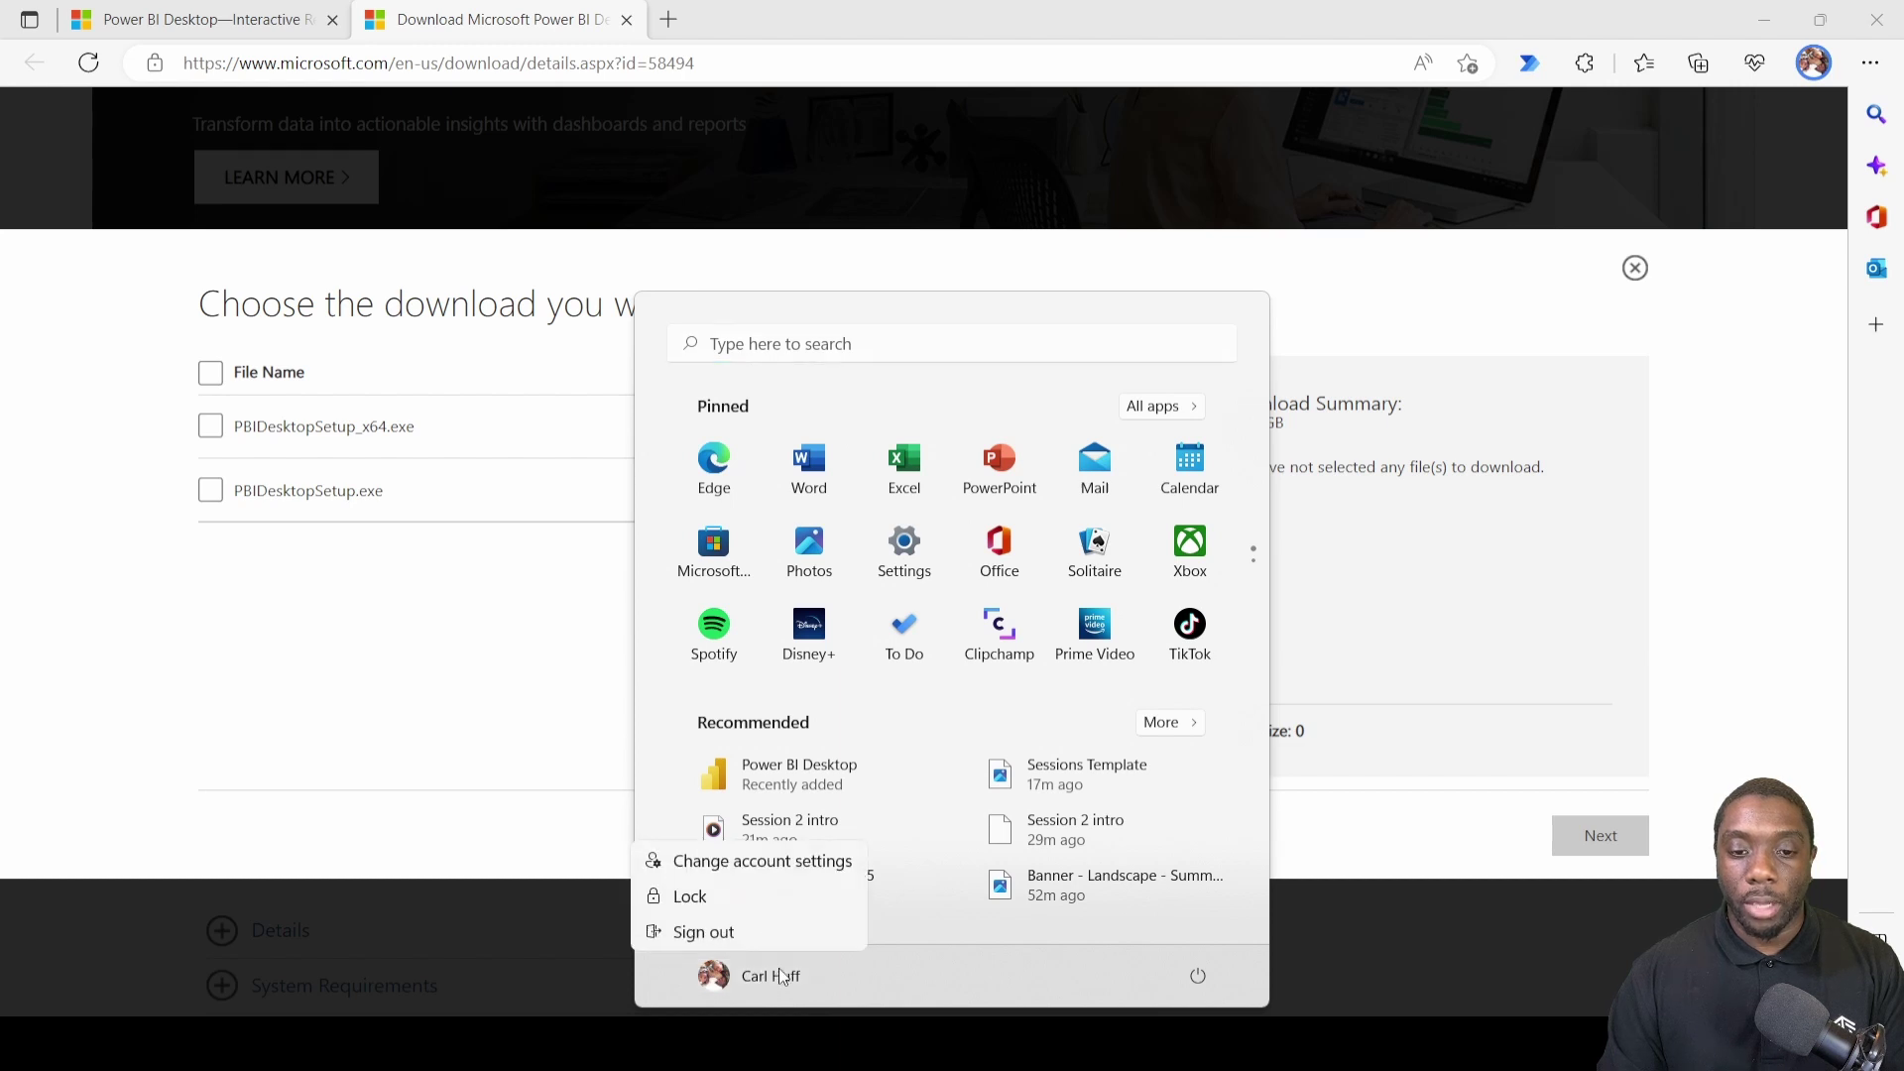
click(762, 860)
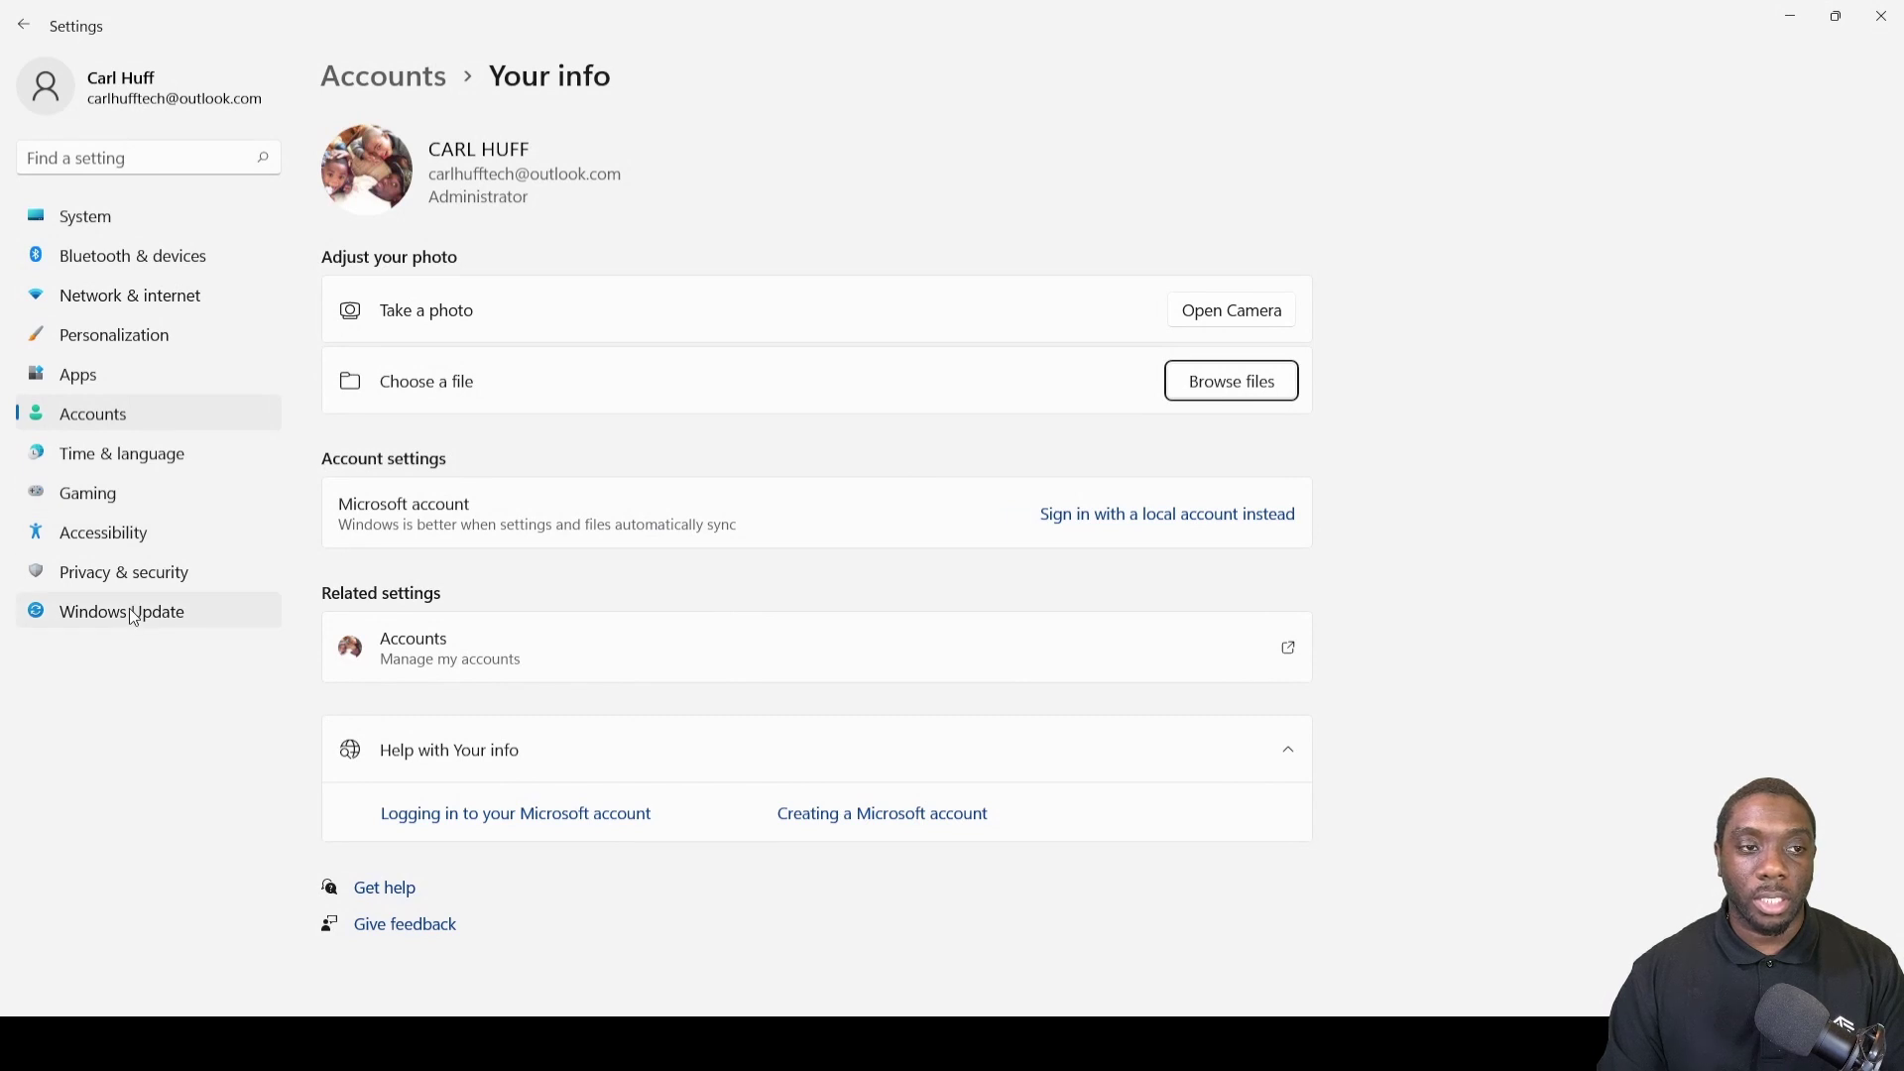
click(75, 220)
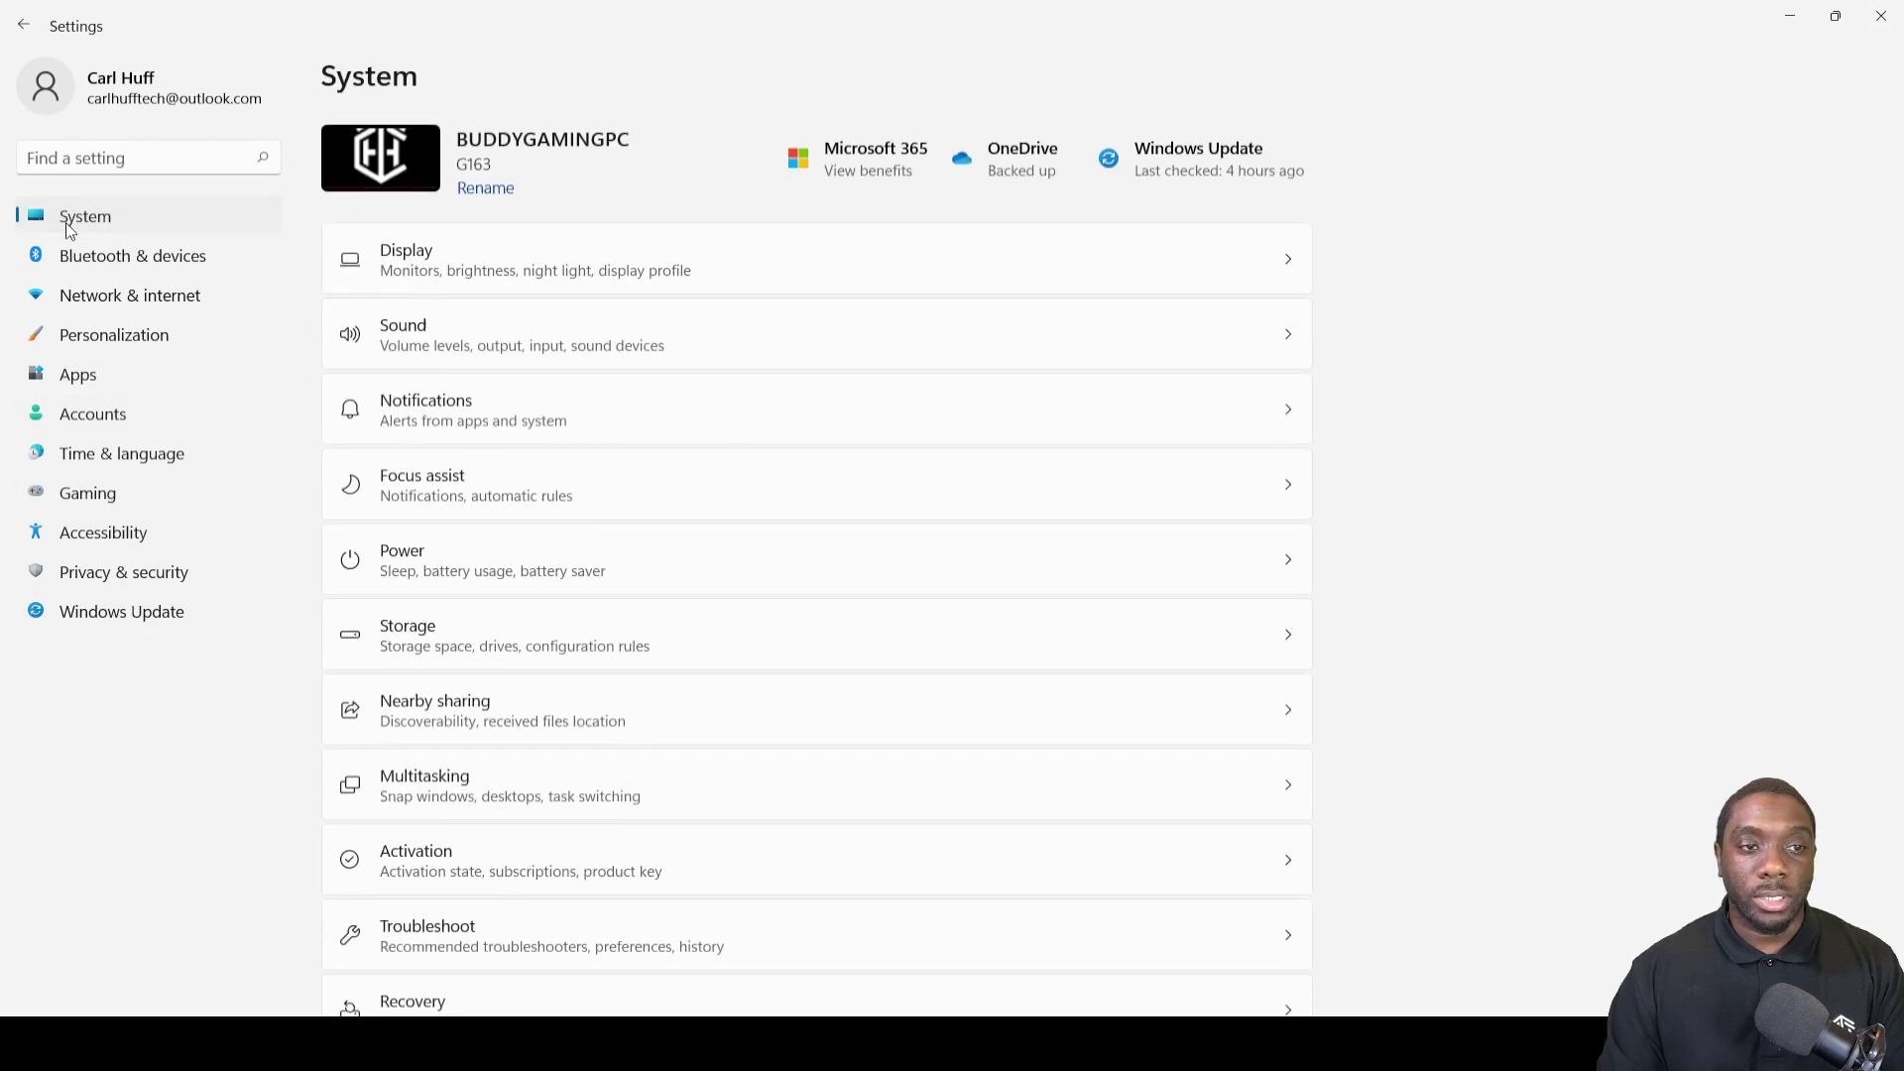
scroll(508, 603, down, 4)
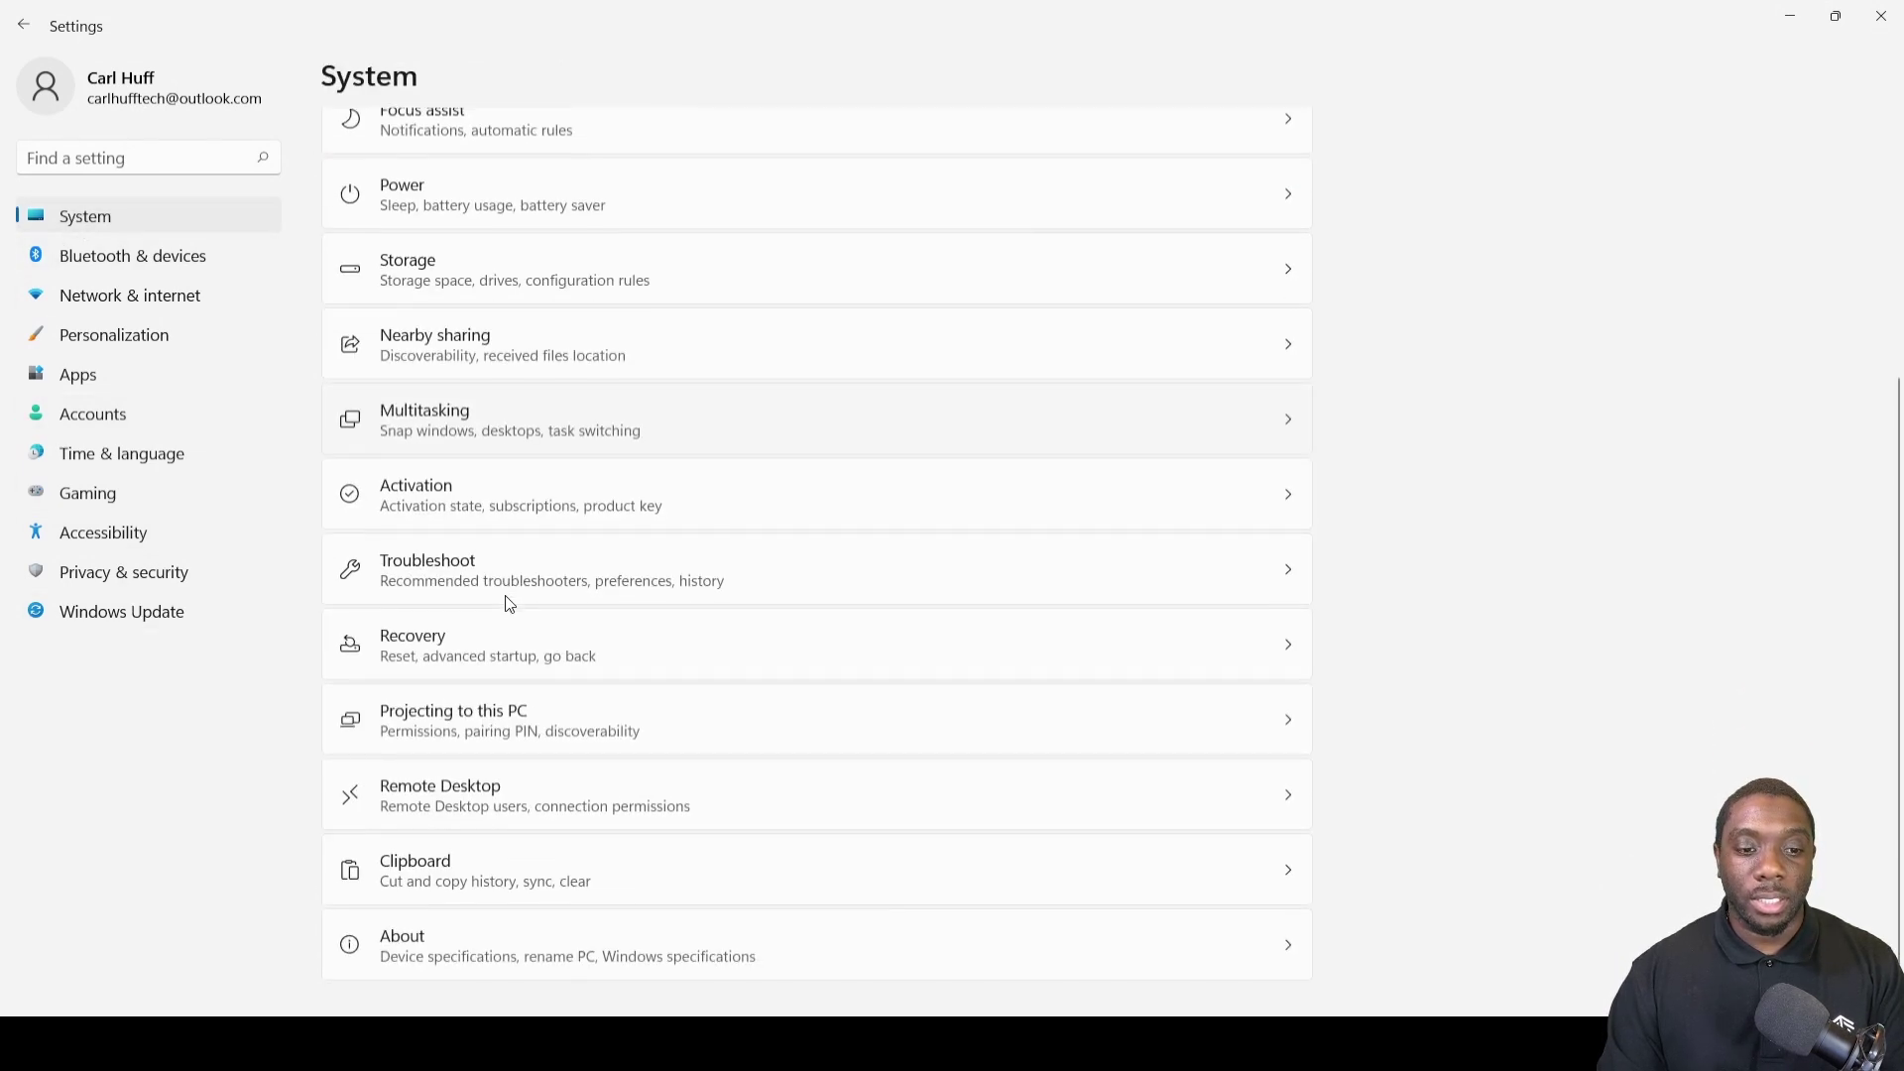
click(540, 954)
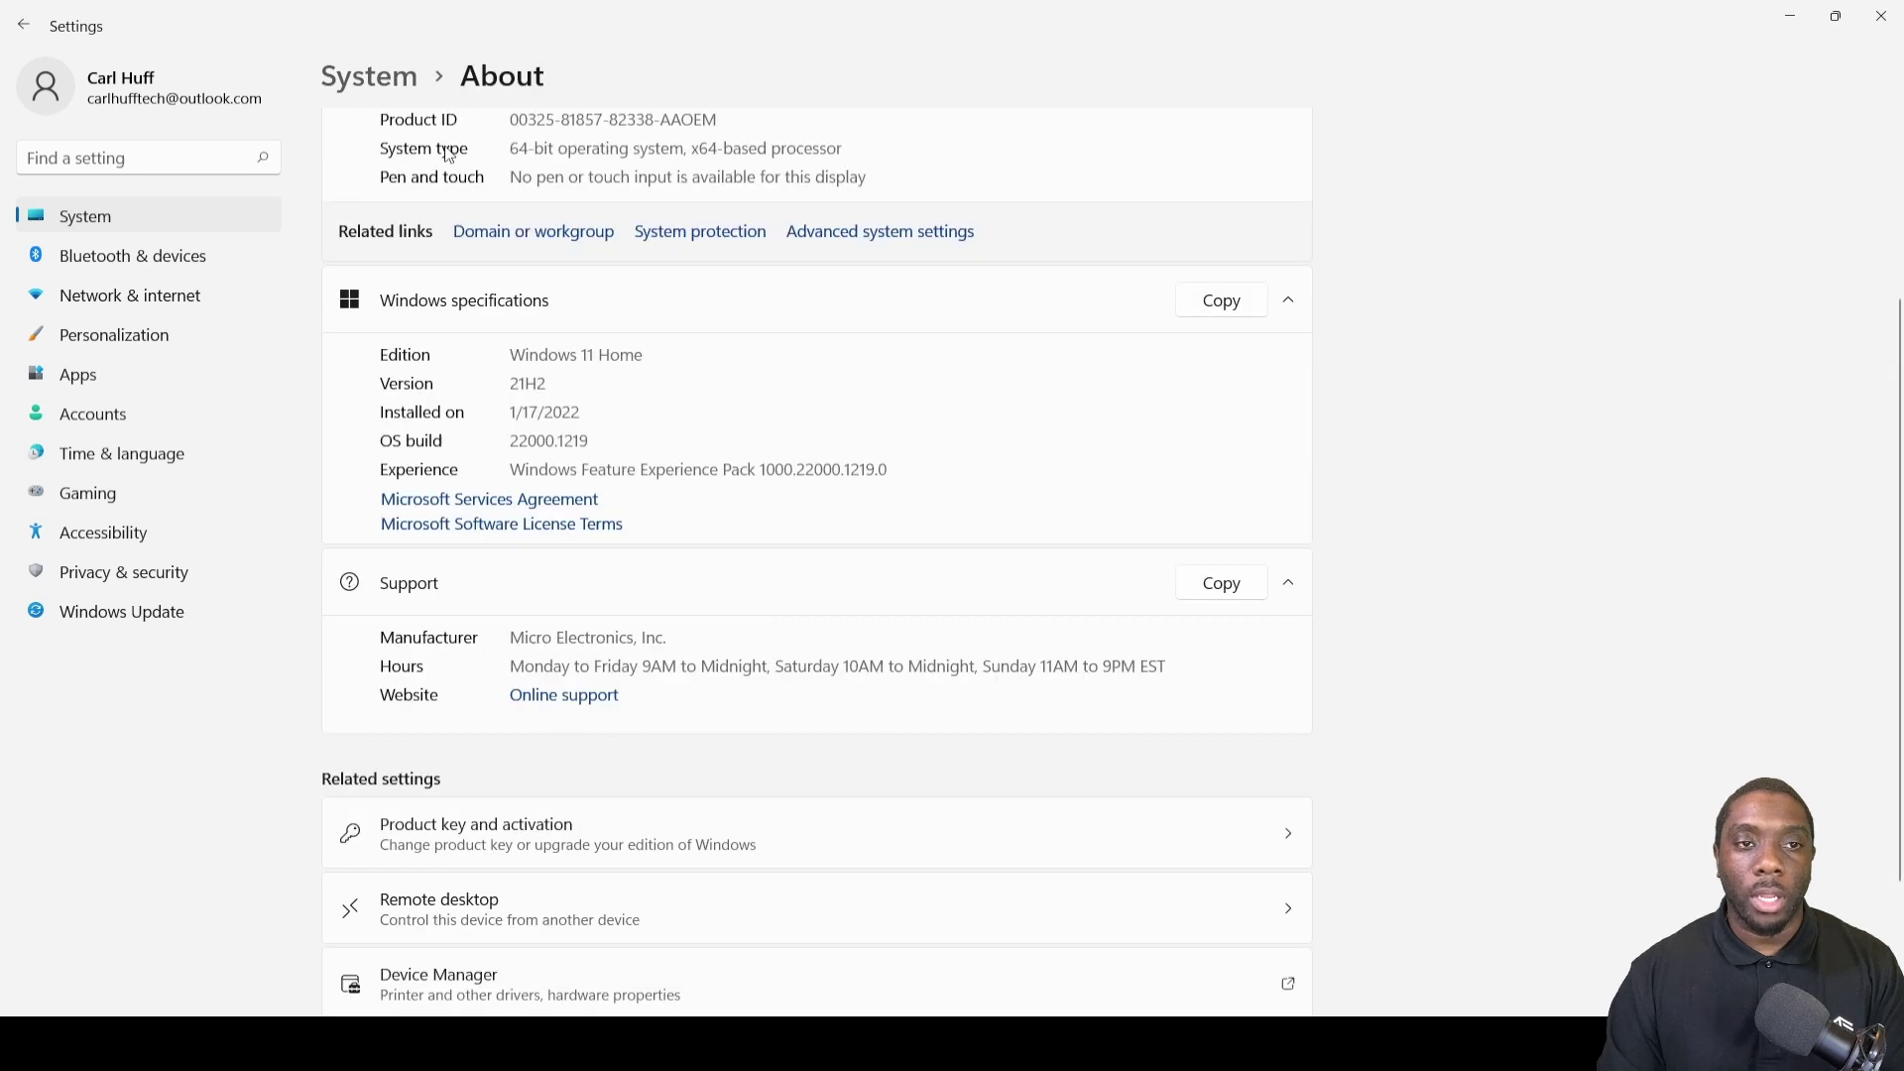
click(1892, 27)
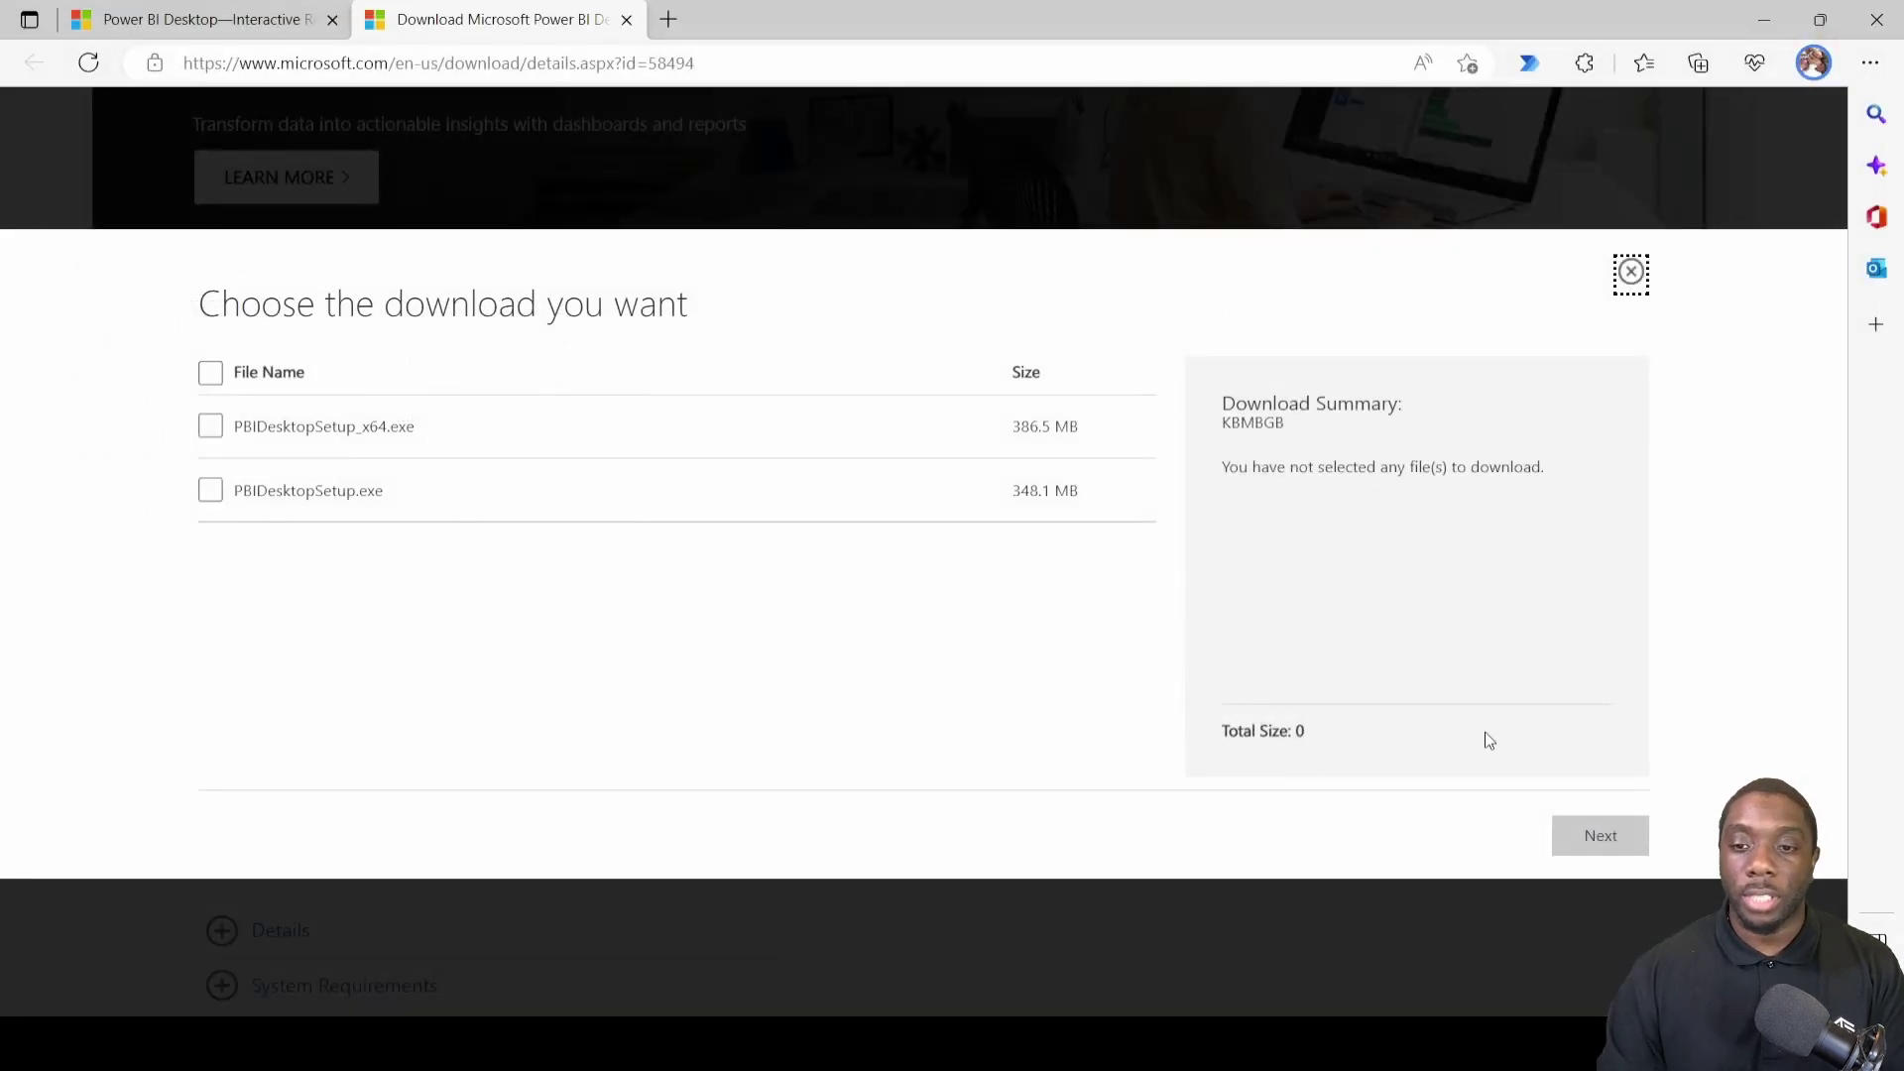
Download the 64-bit installer PBIDesktopSetup_x64.exe (386.5 MB).
click(211, 428)
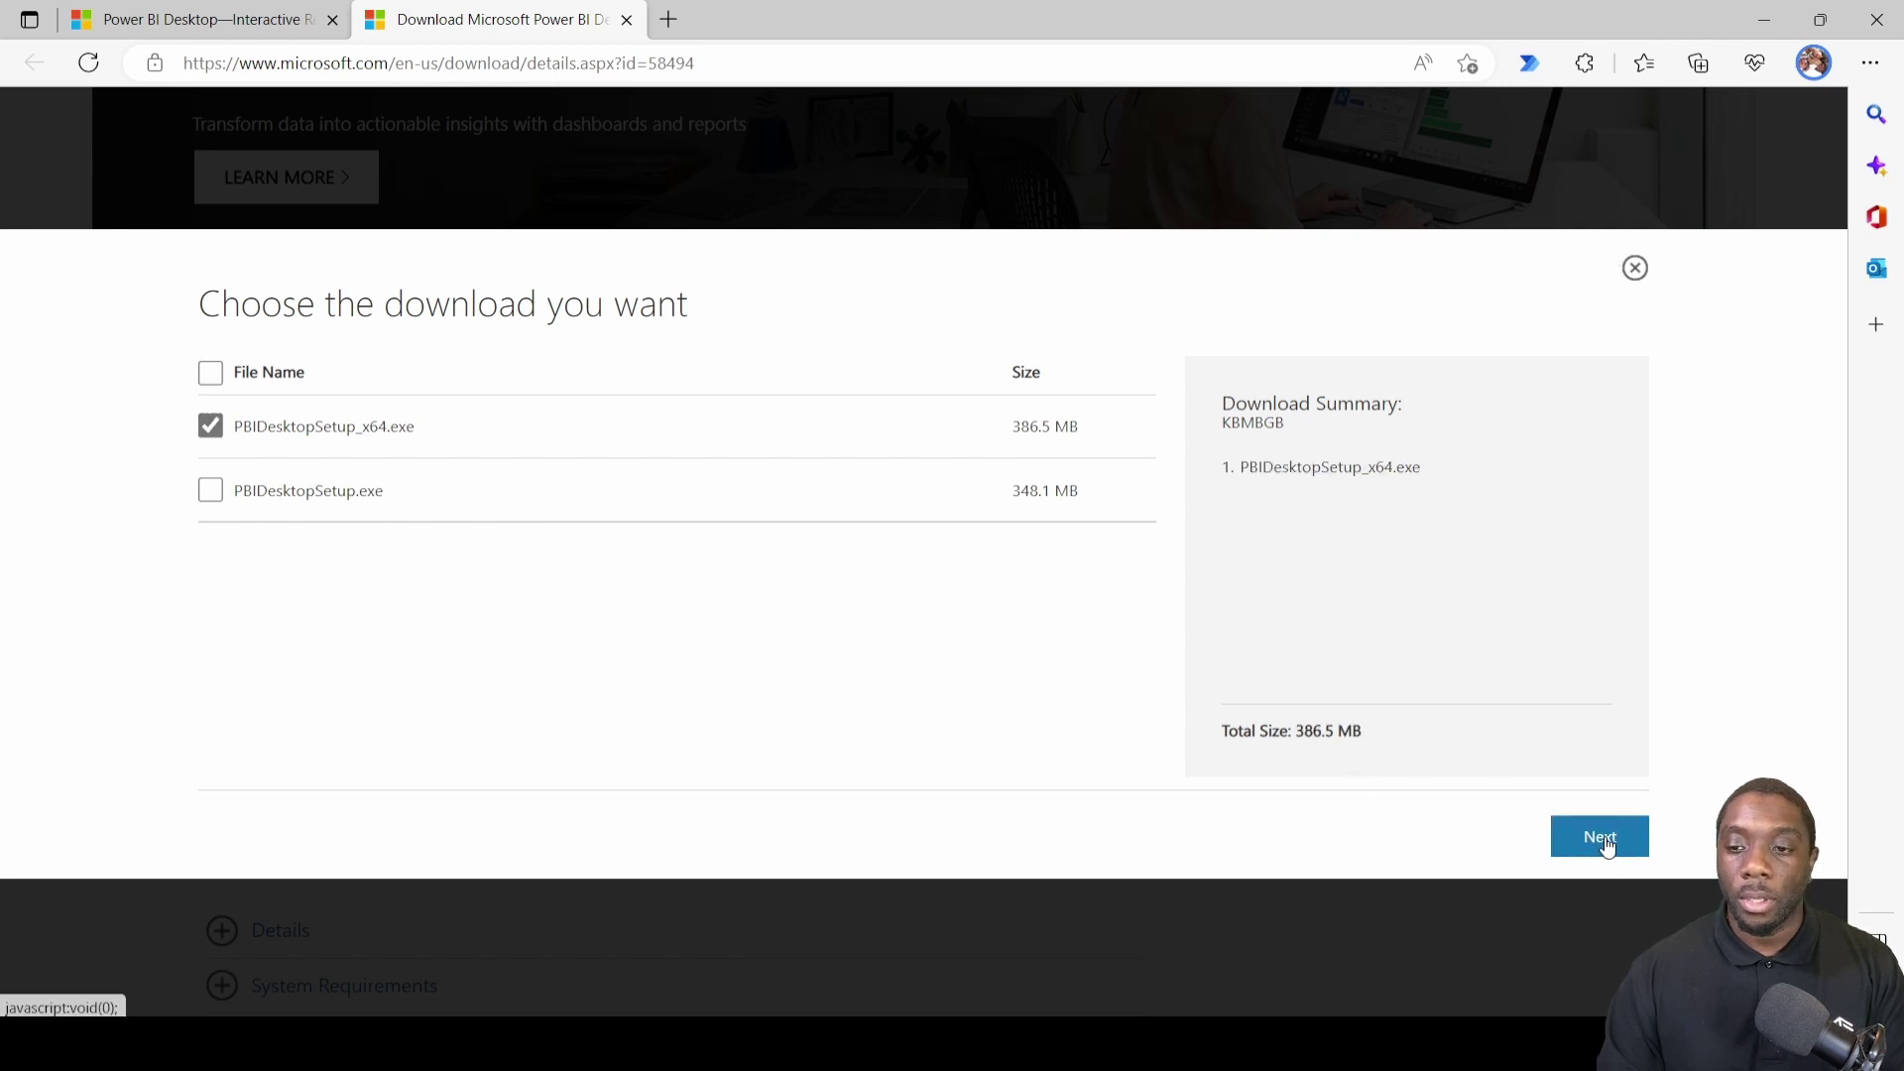
click(1601, 837)
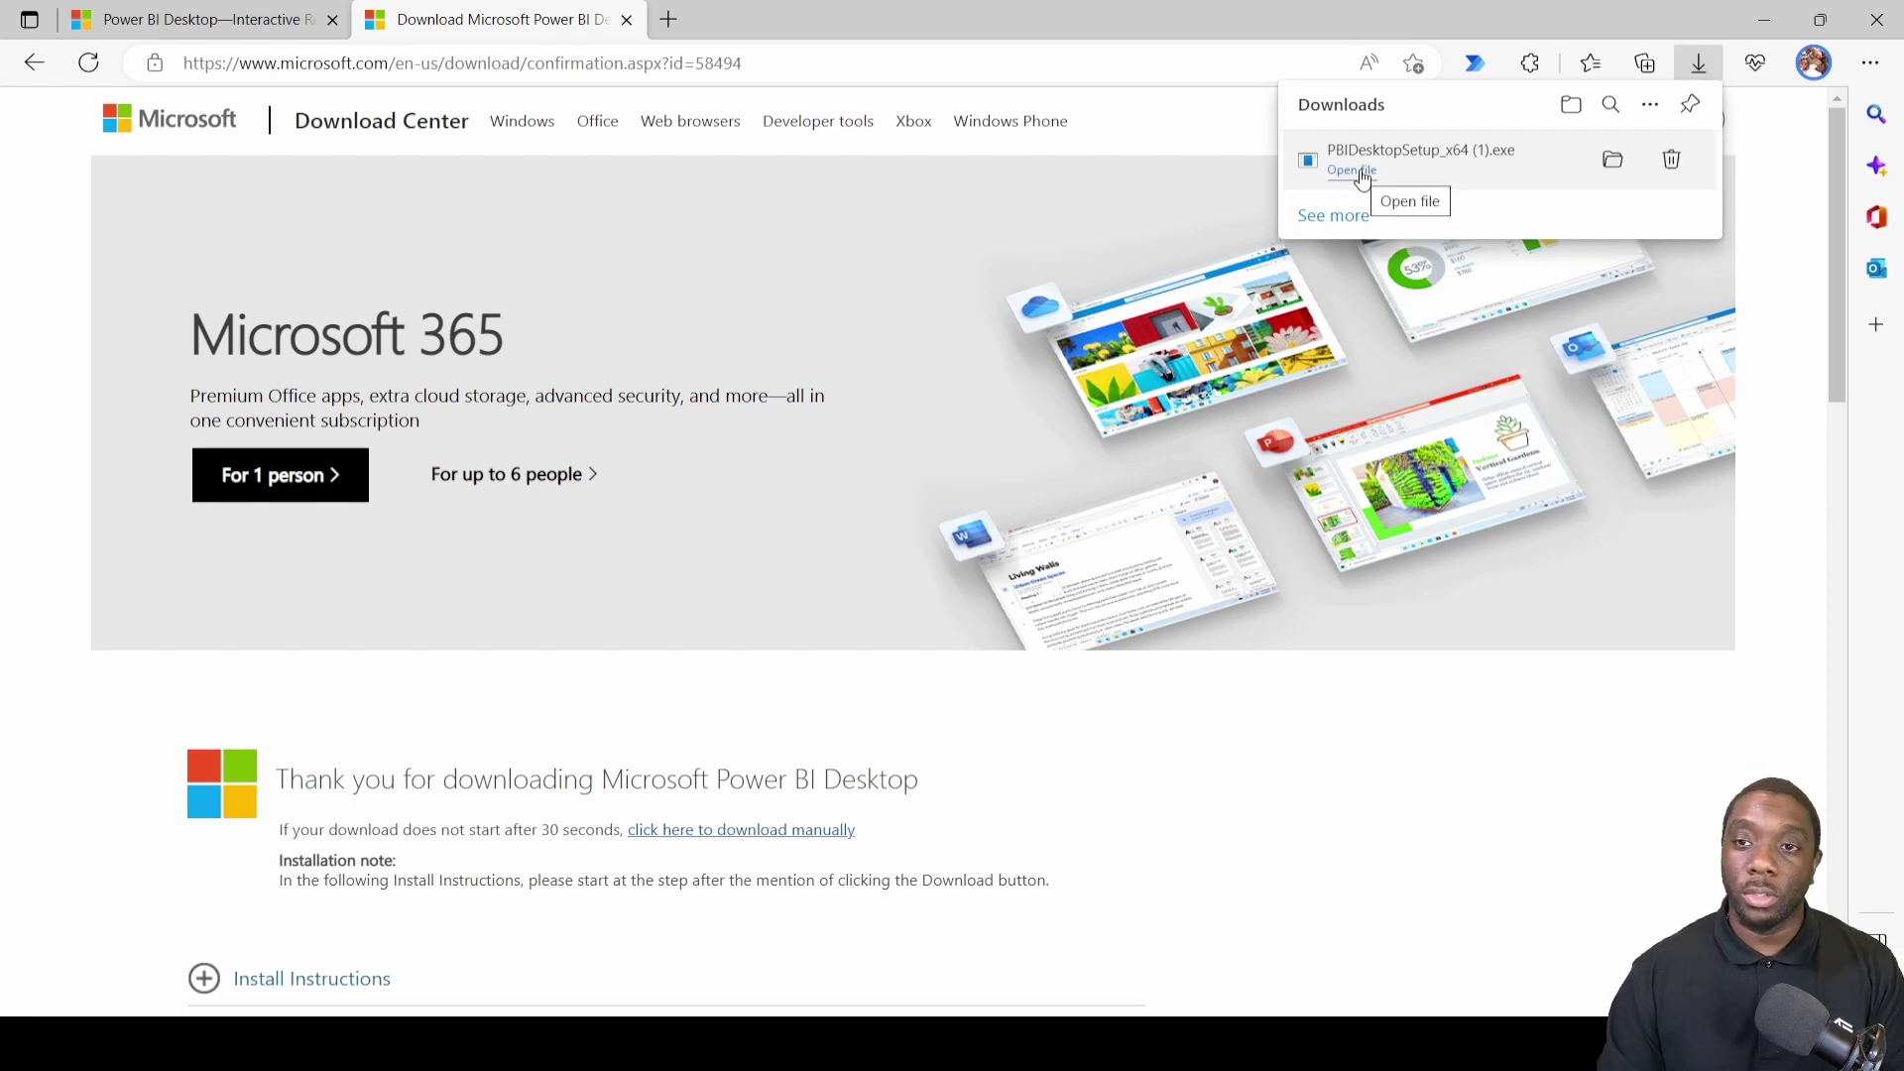
Run PBIDesktopSetup_x64.exe and repair the existing Power BI Desktop (x64) installation.
click(1359, 172)
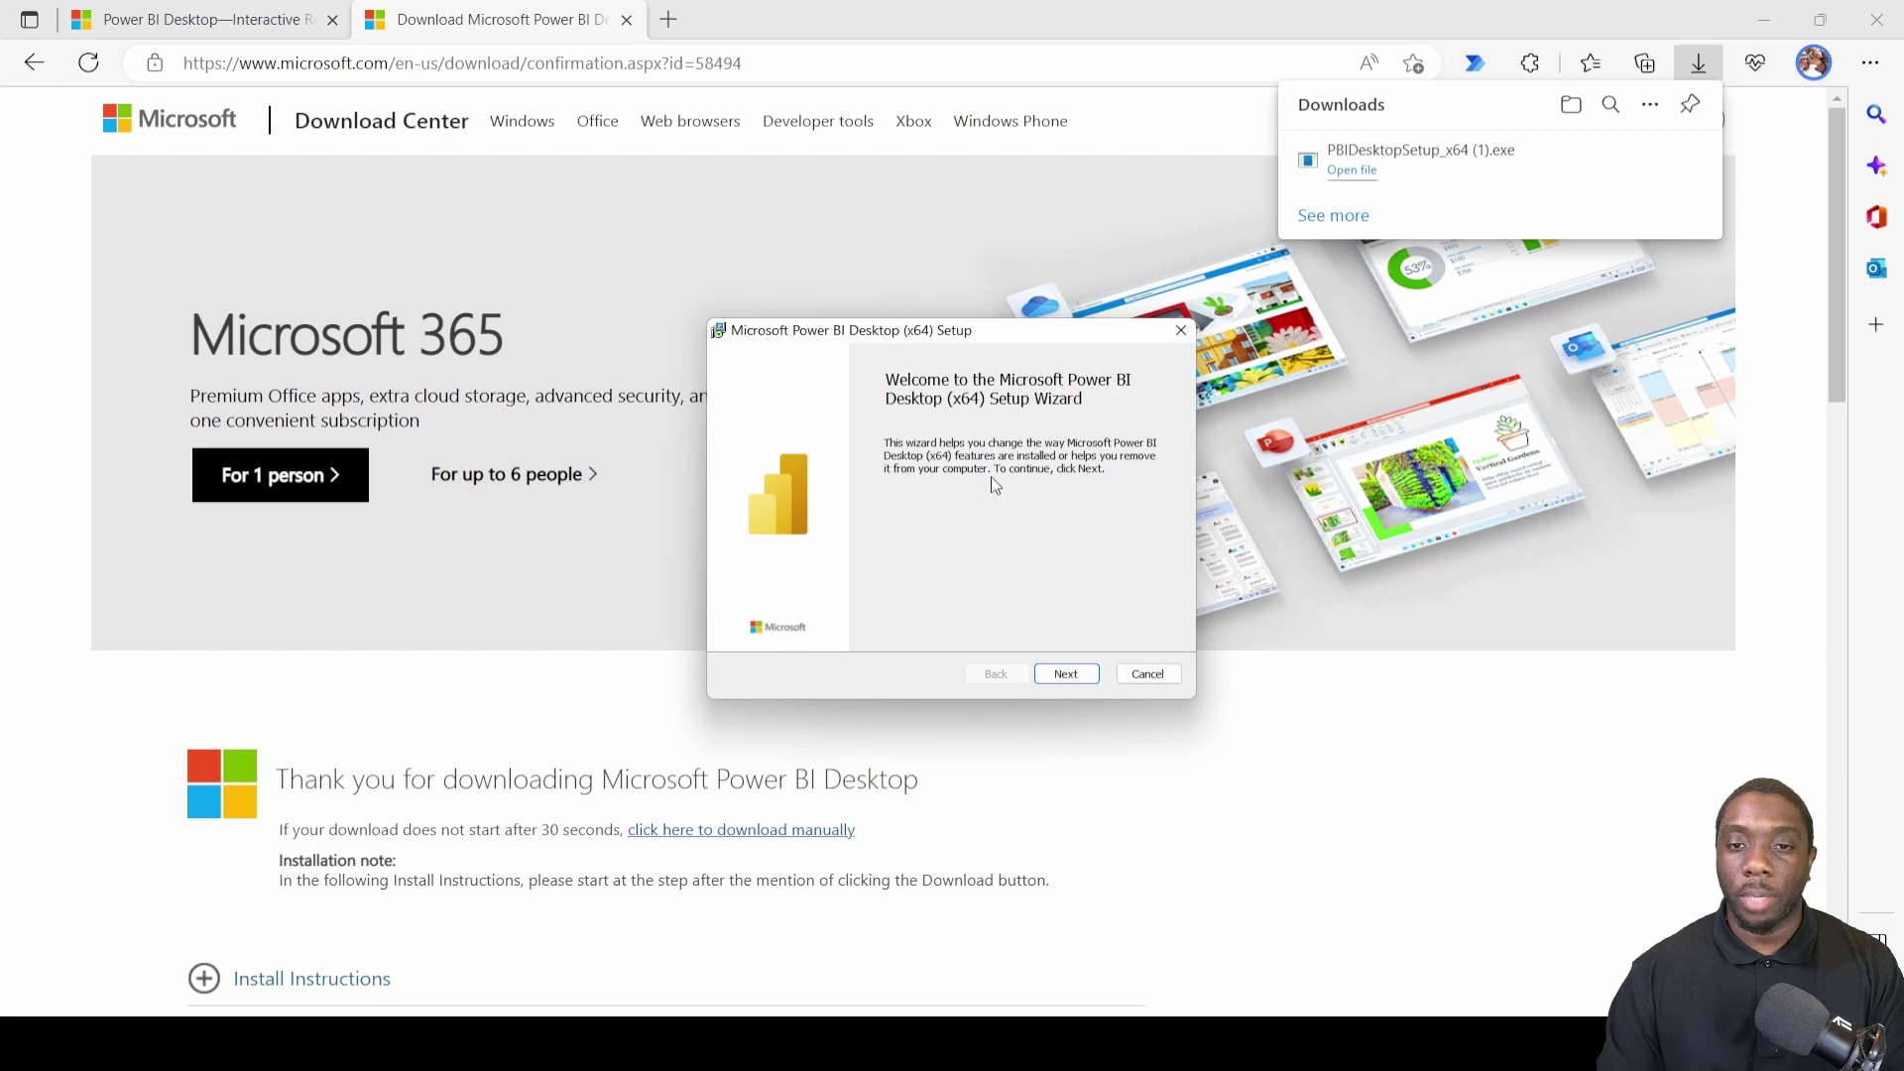
click(1067, 673)
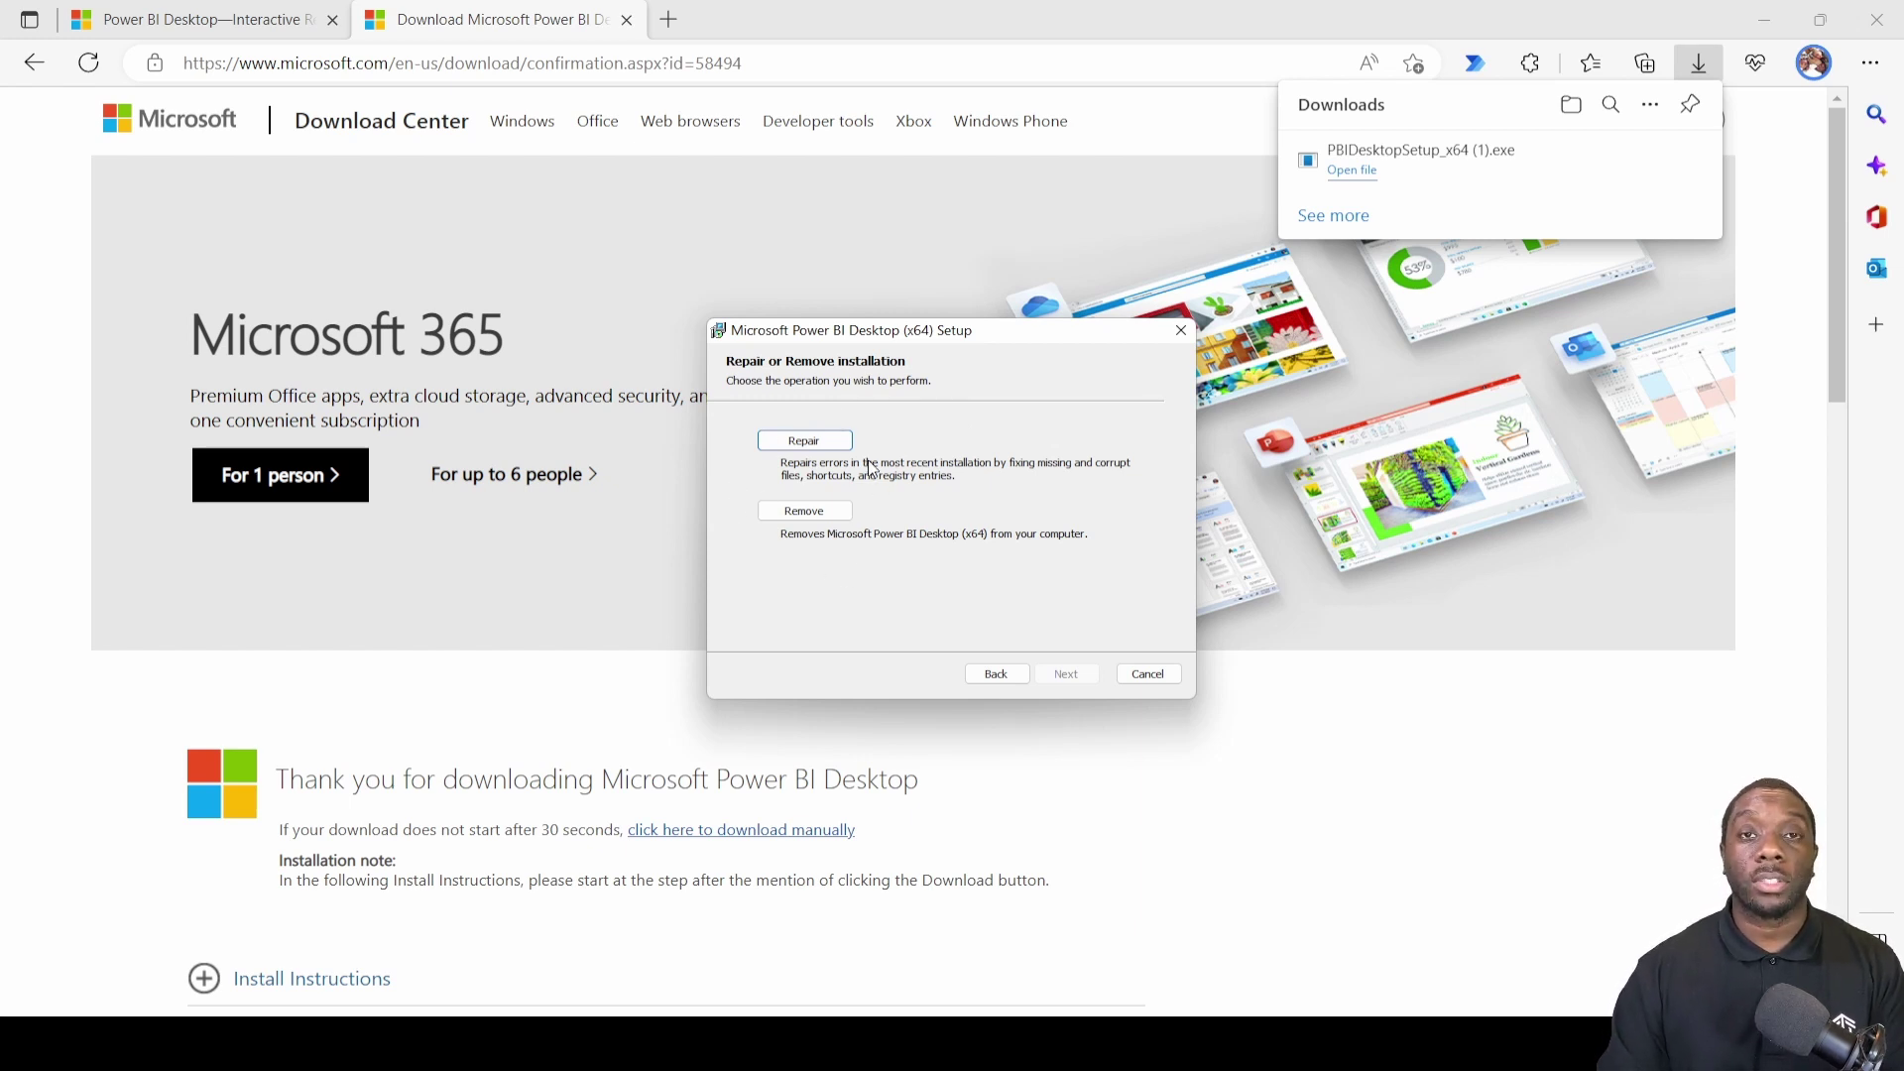
click(818, 429)
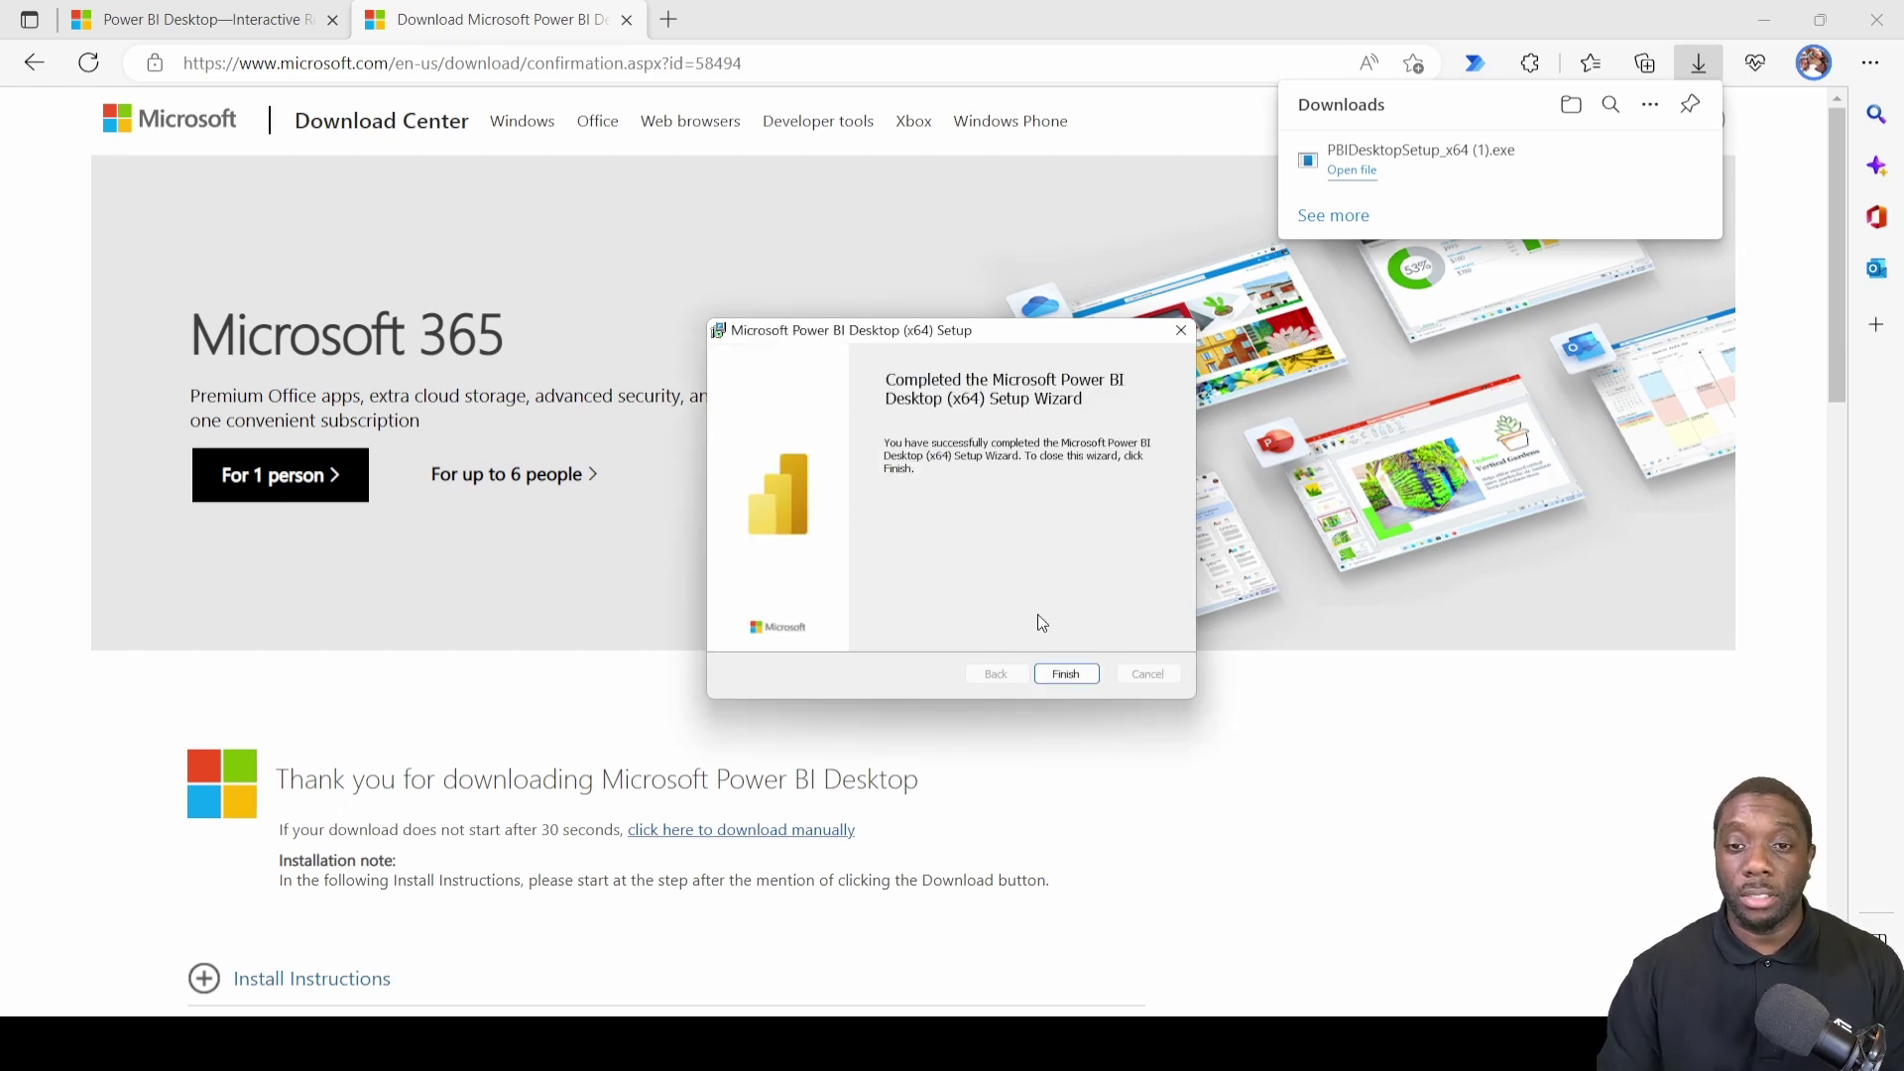
click(1068, 675)
click(1063, 729)
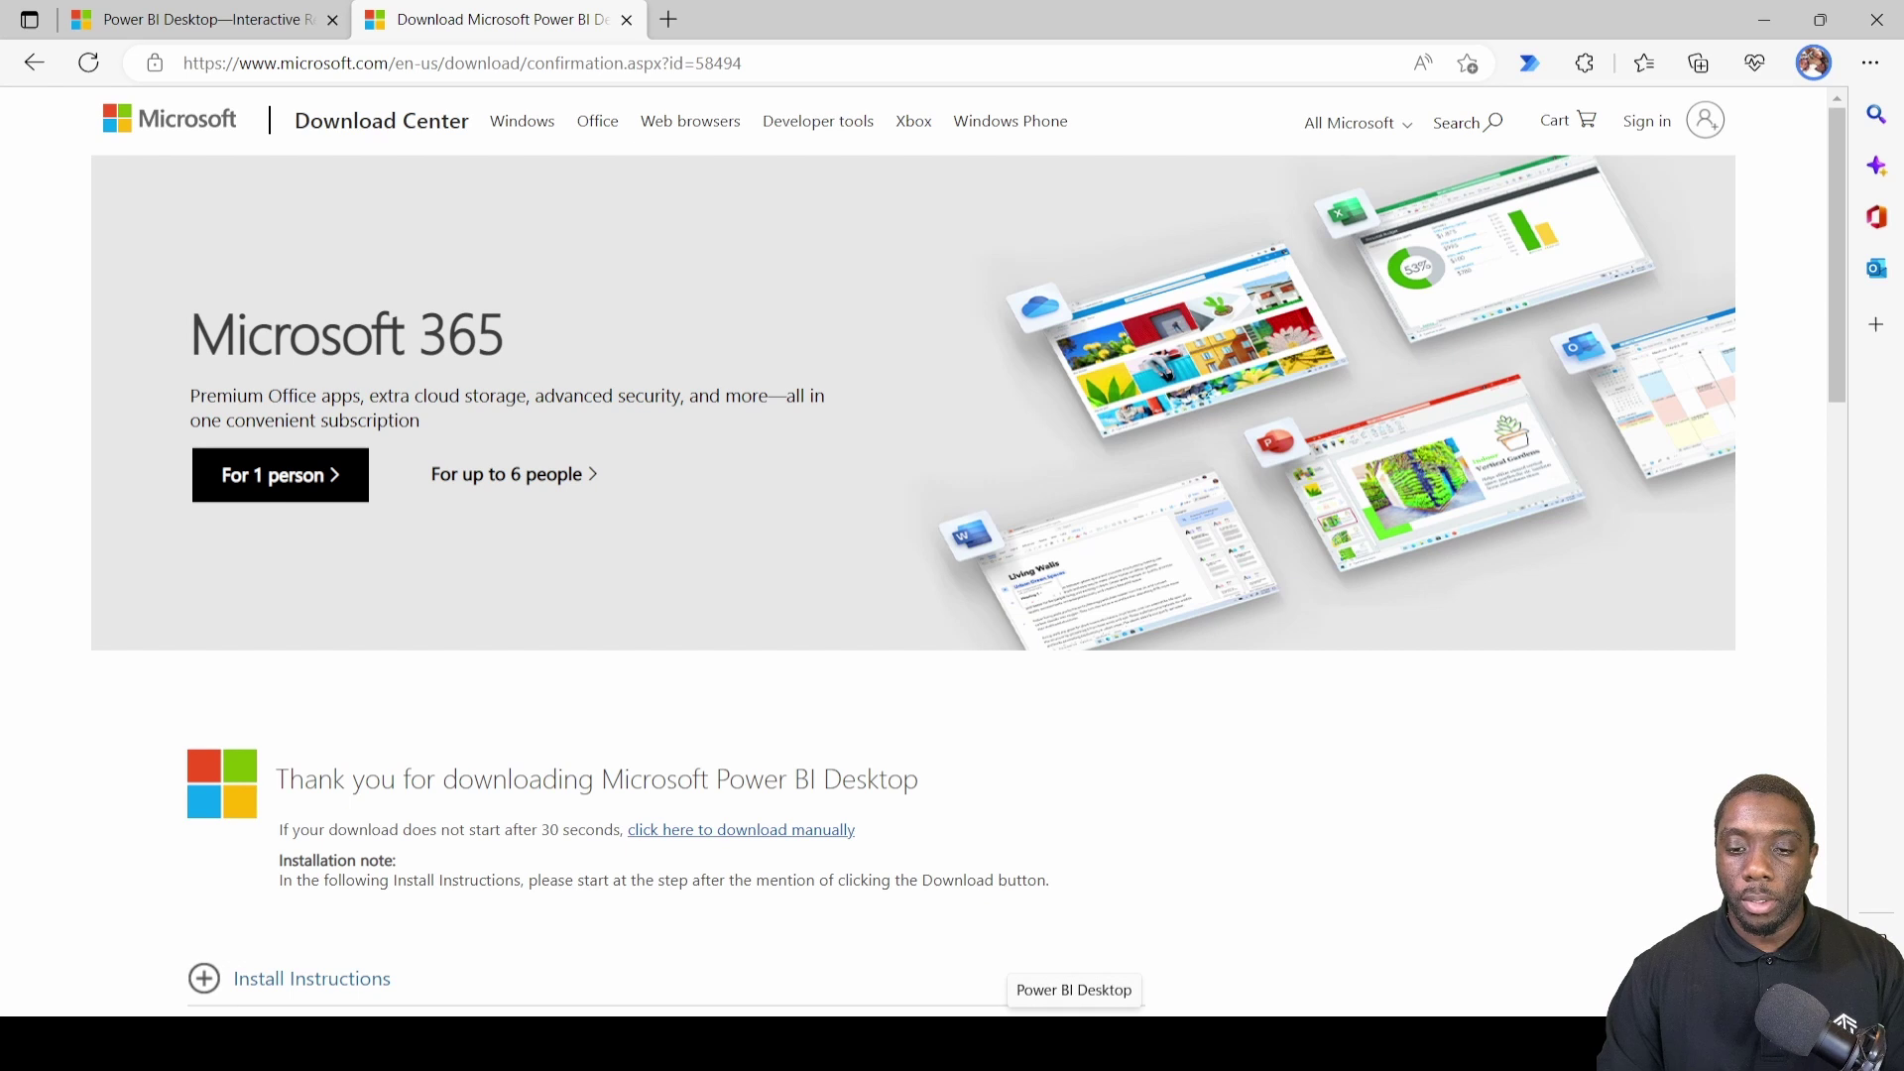
Launch Power BI Desktop from the taskbar and dismiss its welcome screen.
click(1074, 1042)
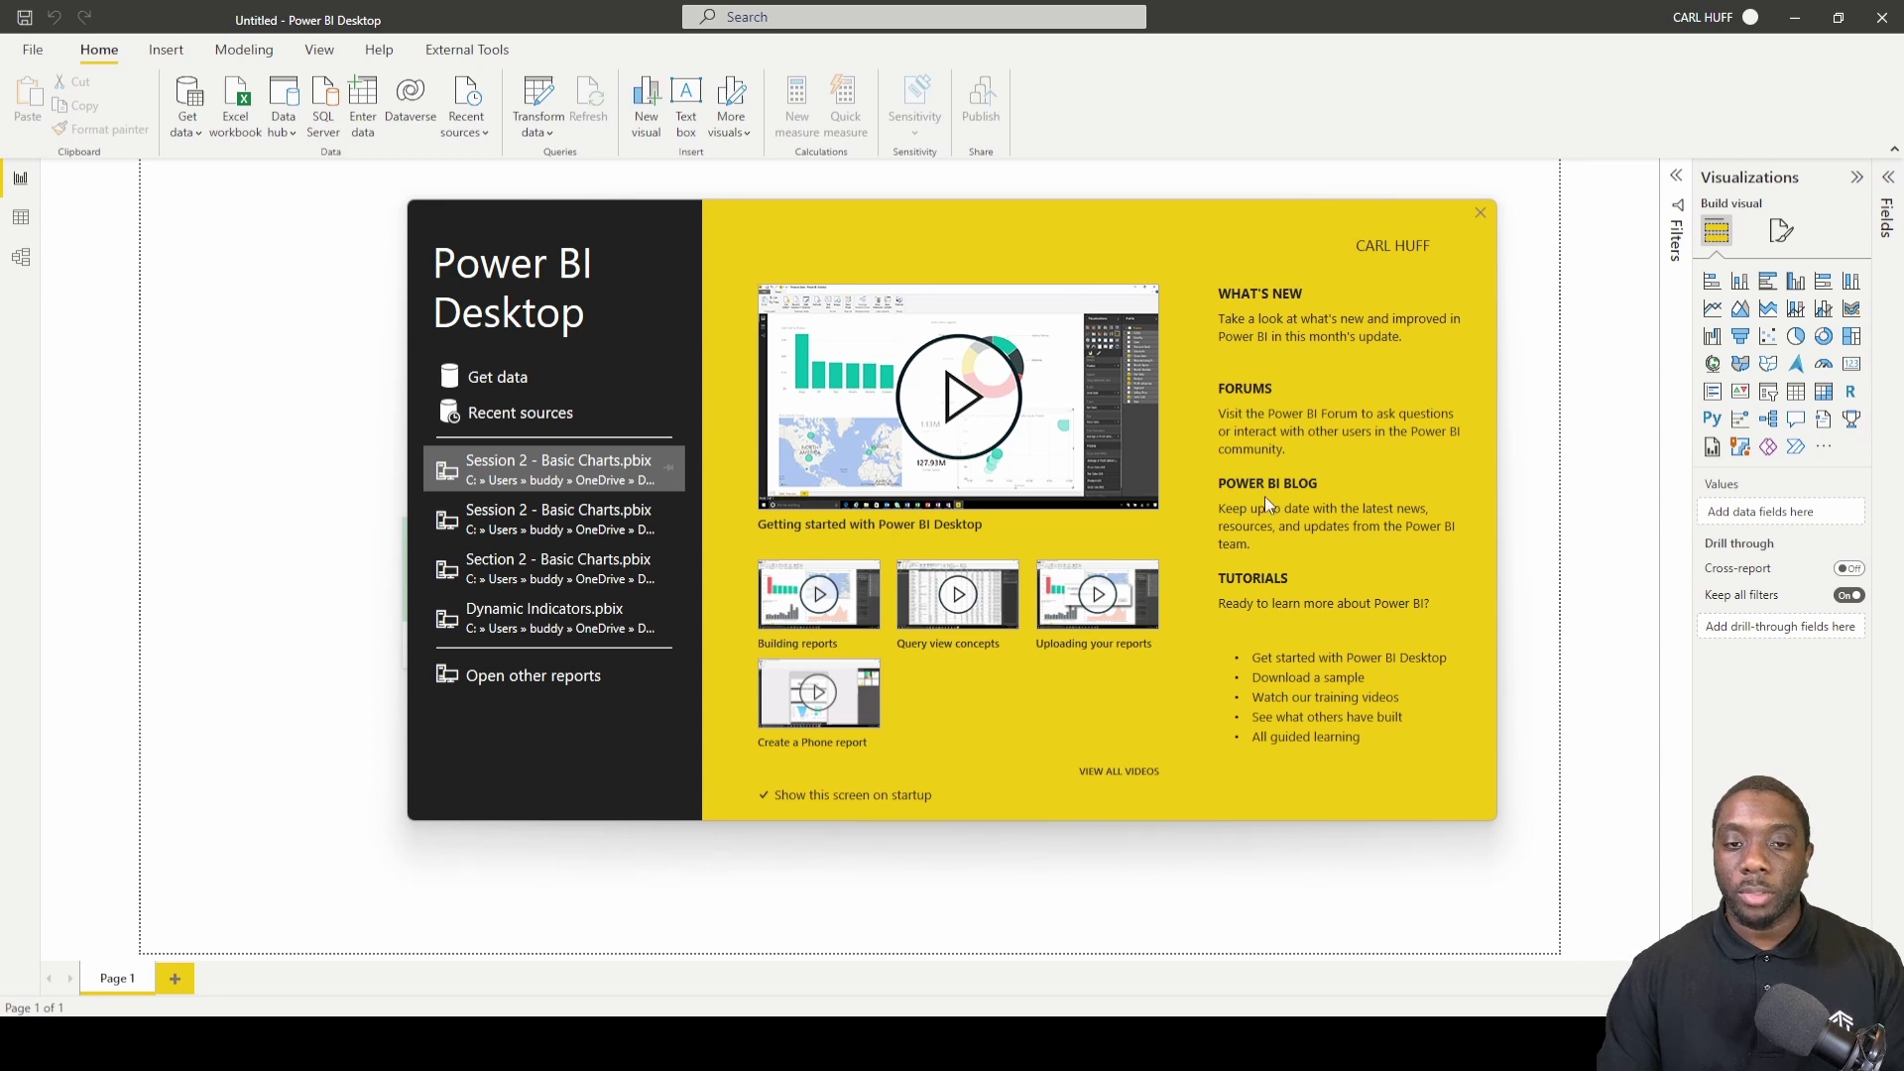
click(1478, 212)
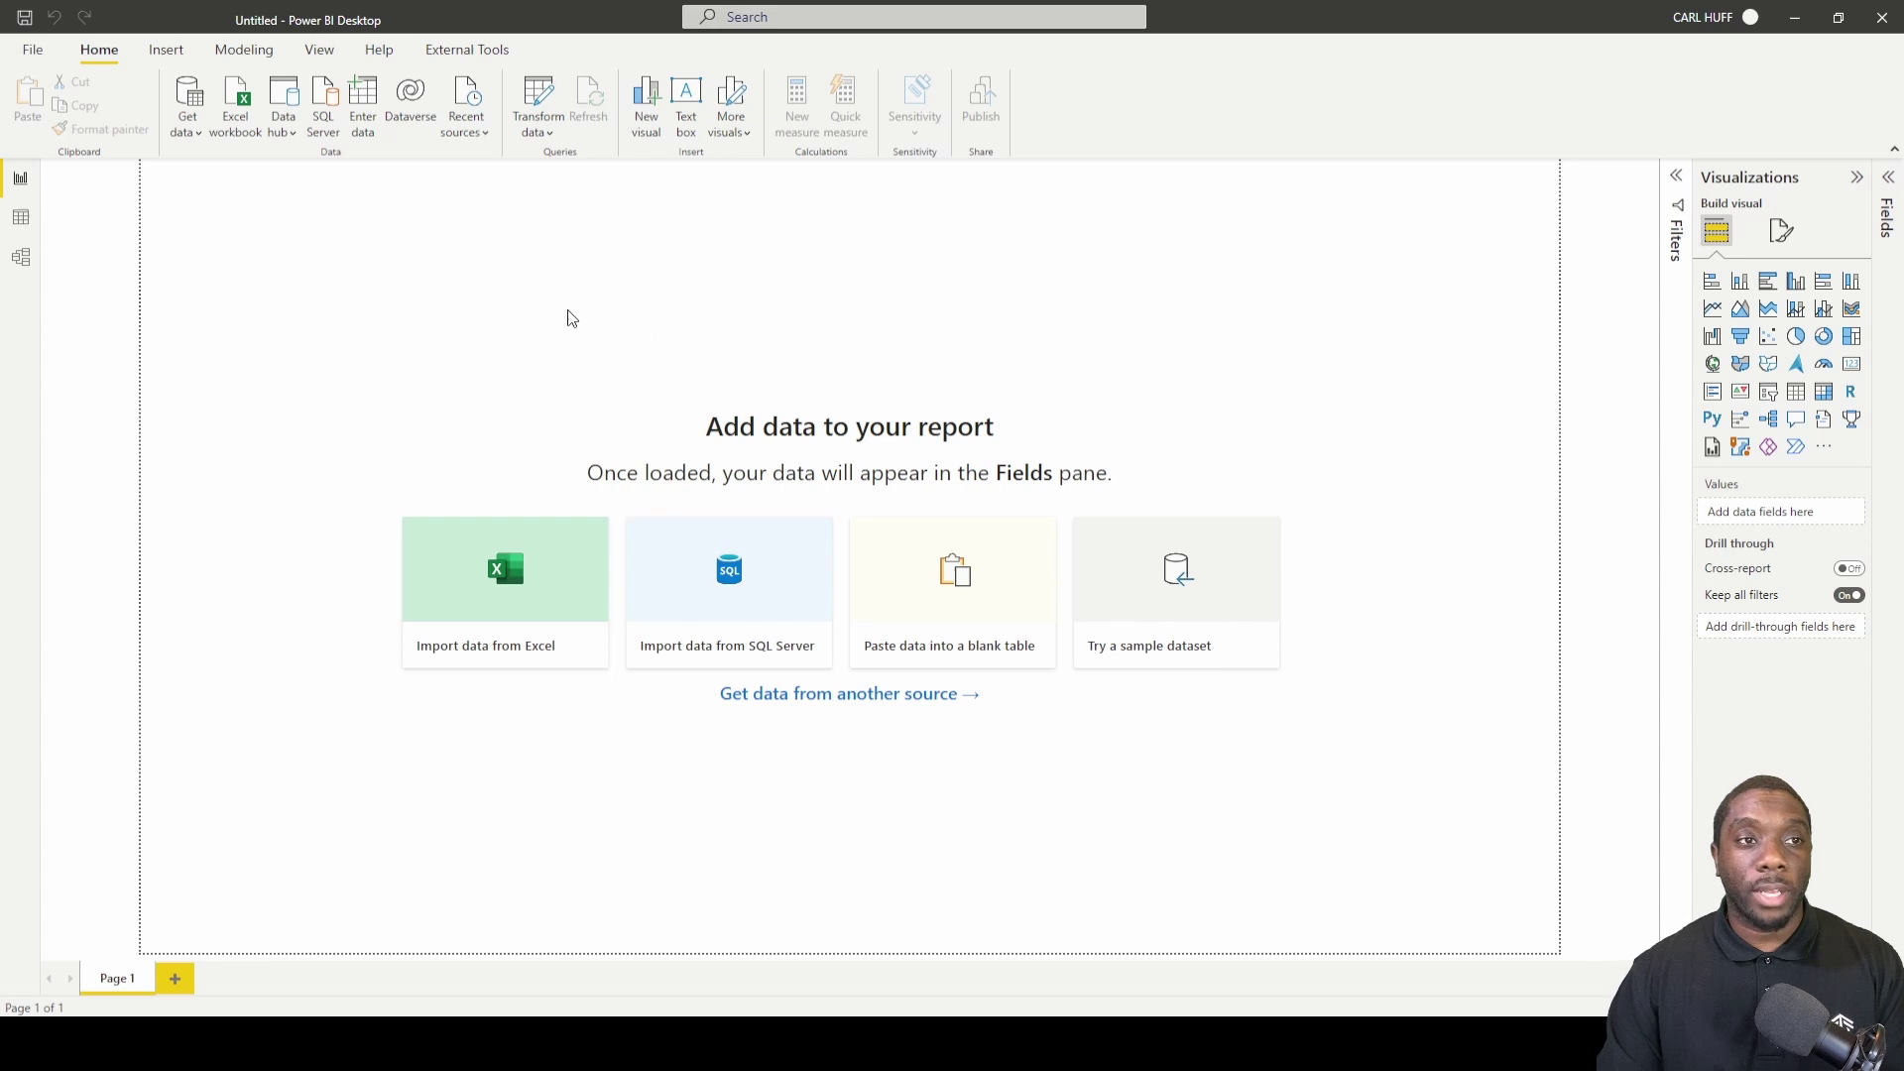
click(24, 54)
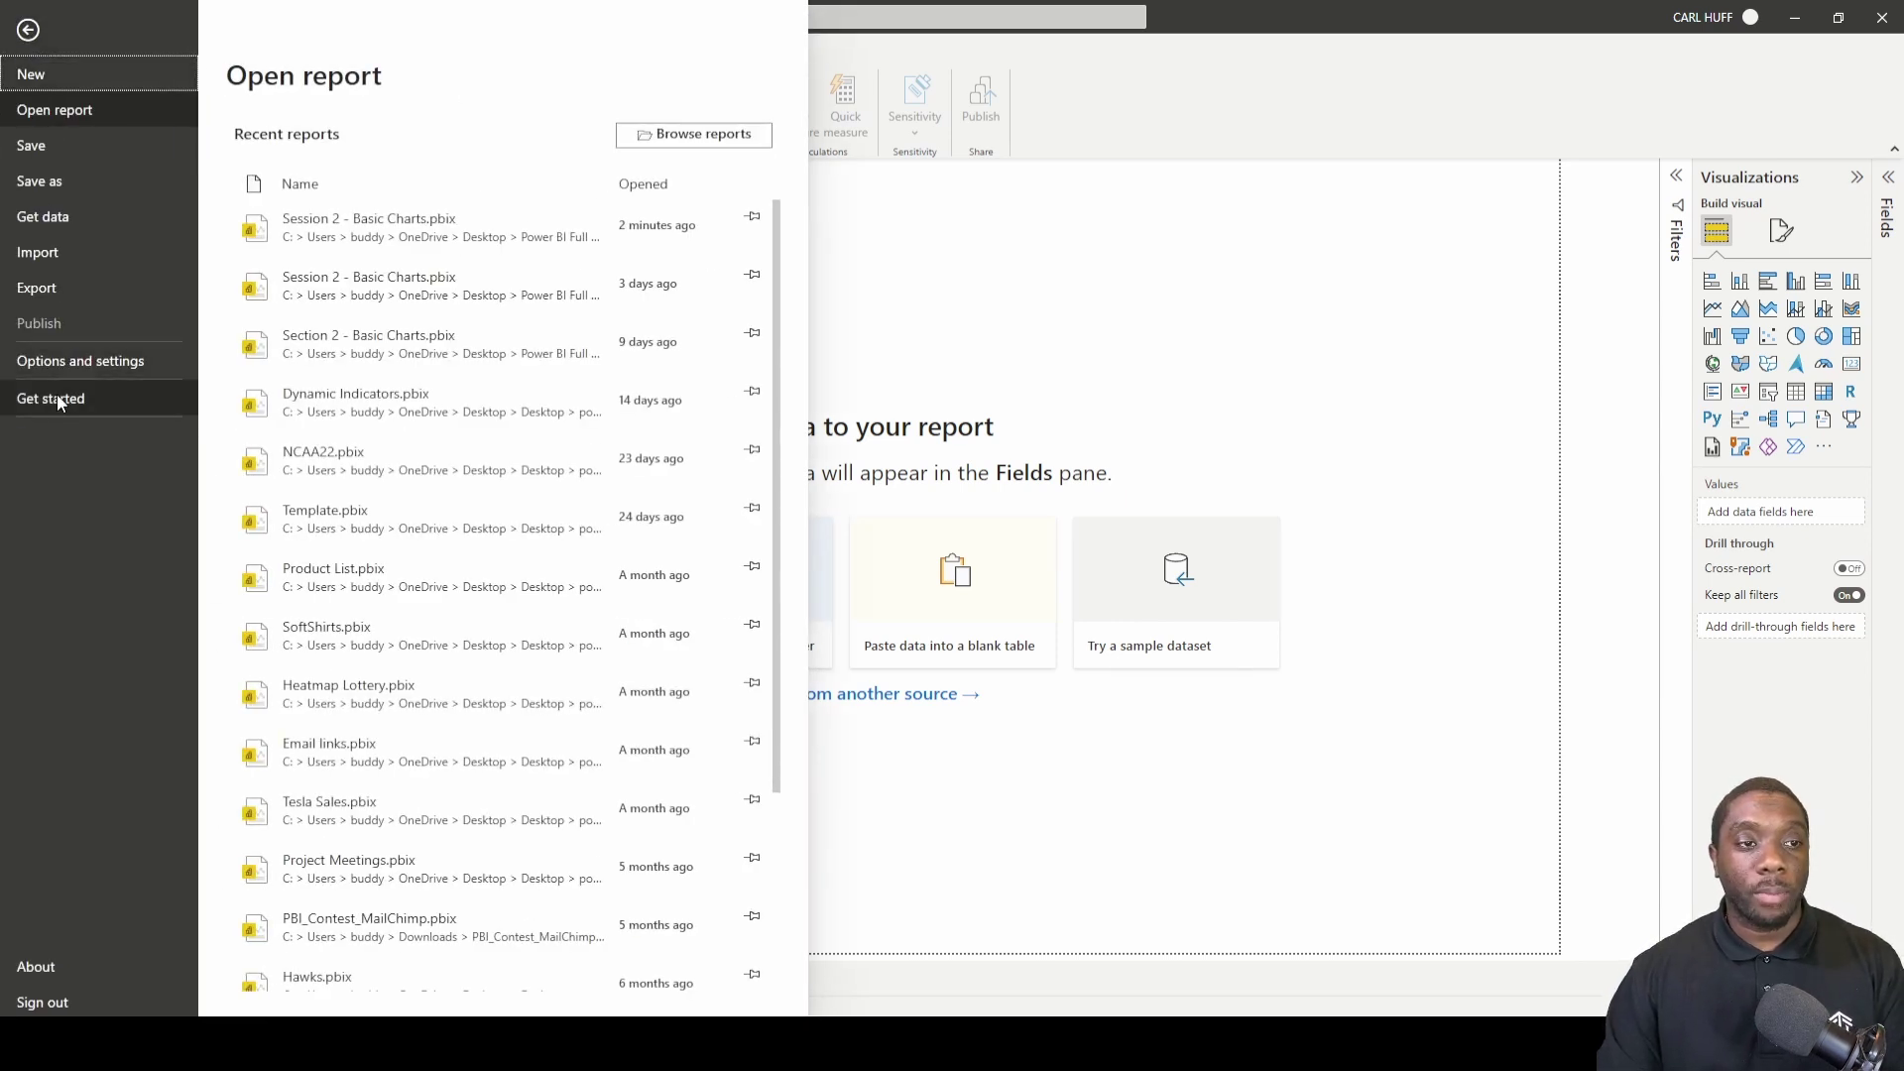
click(80, 365)
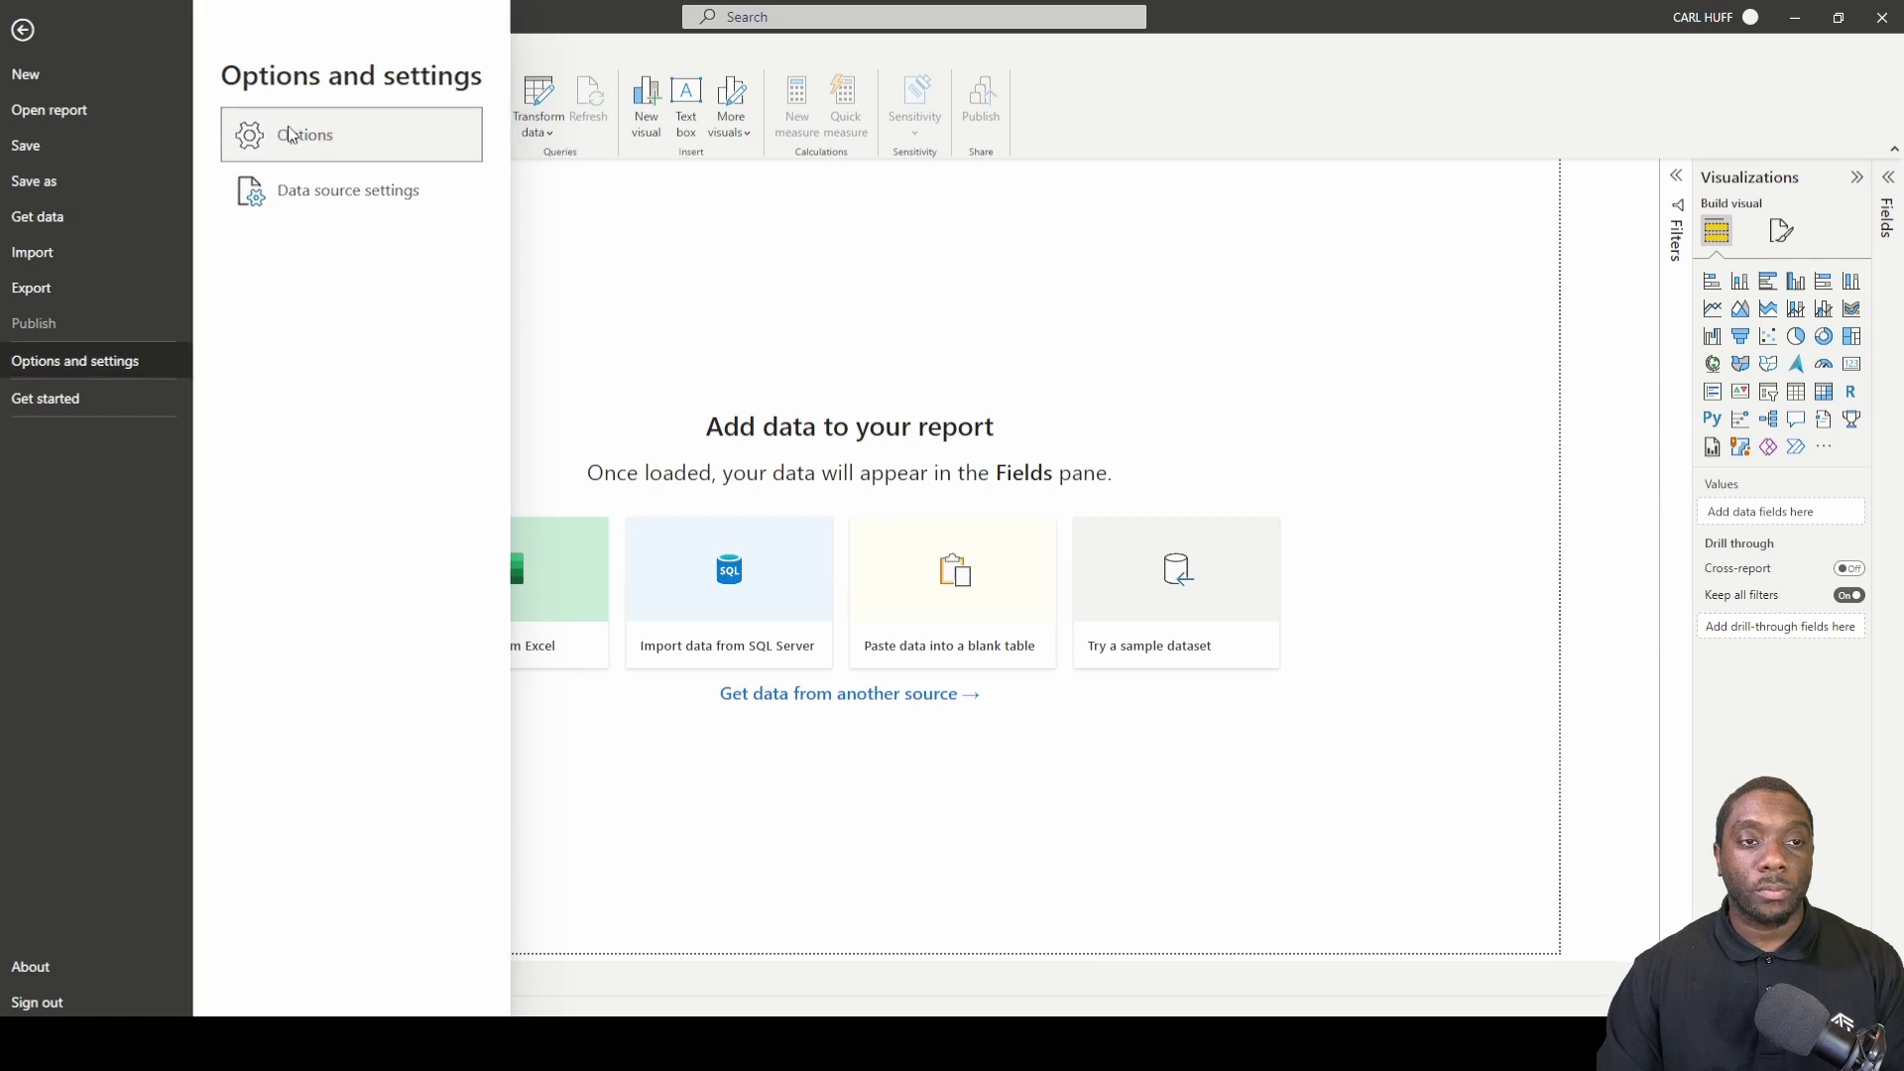
key(Escape)
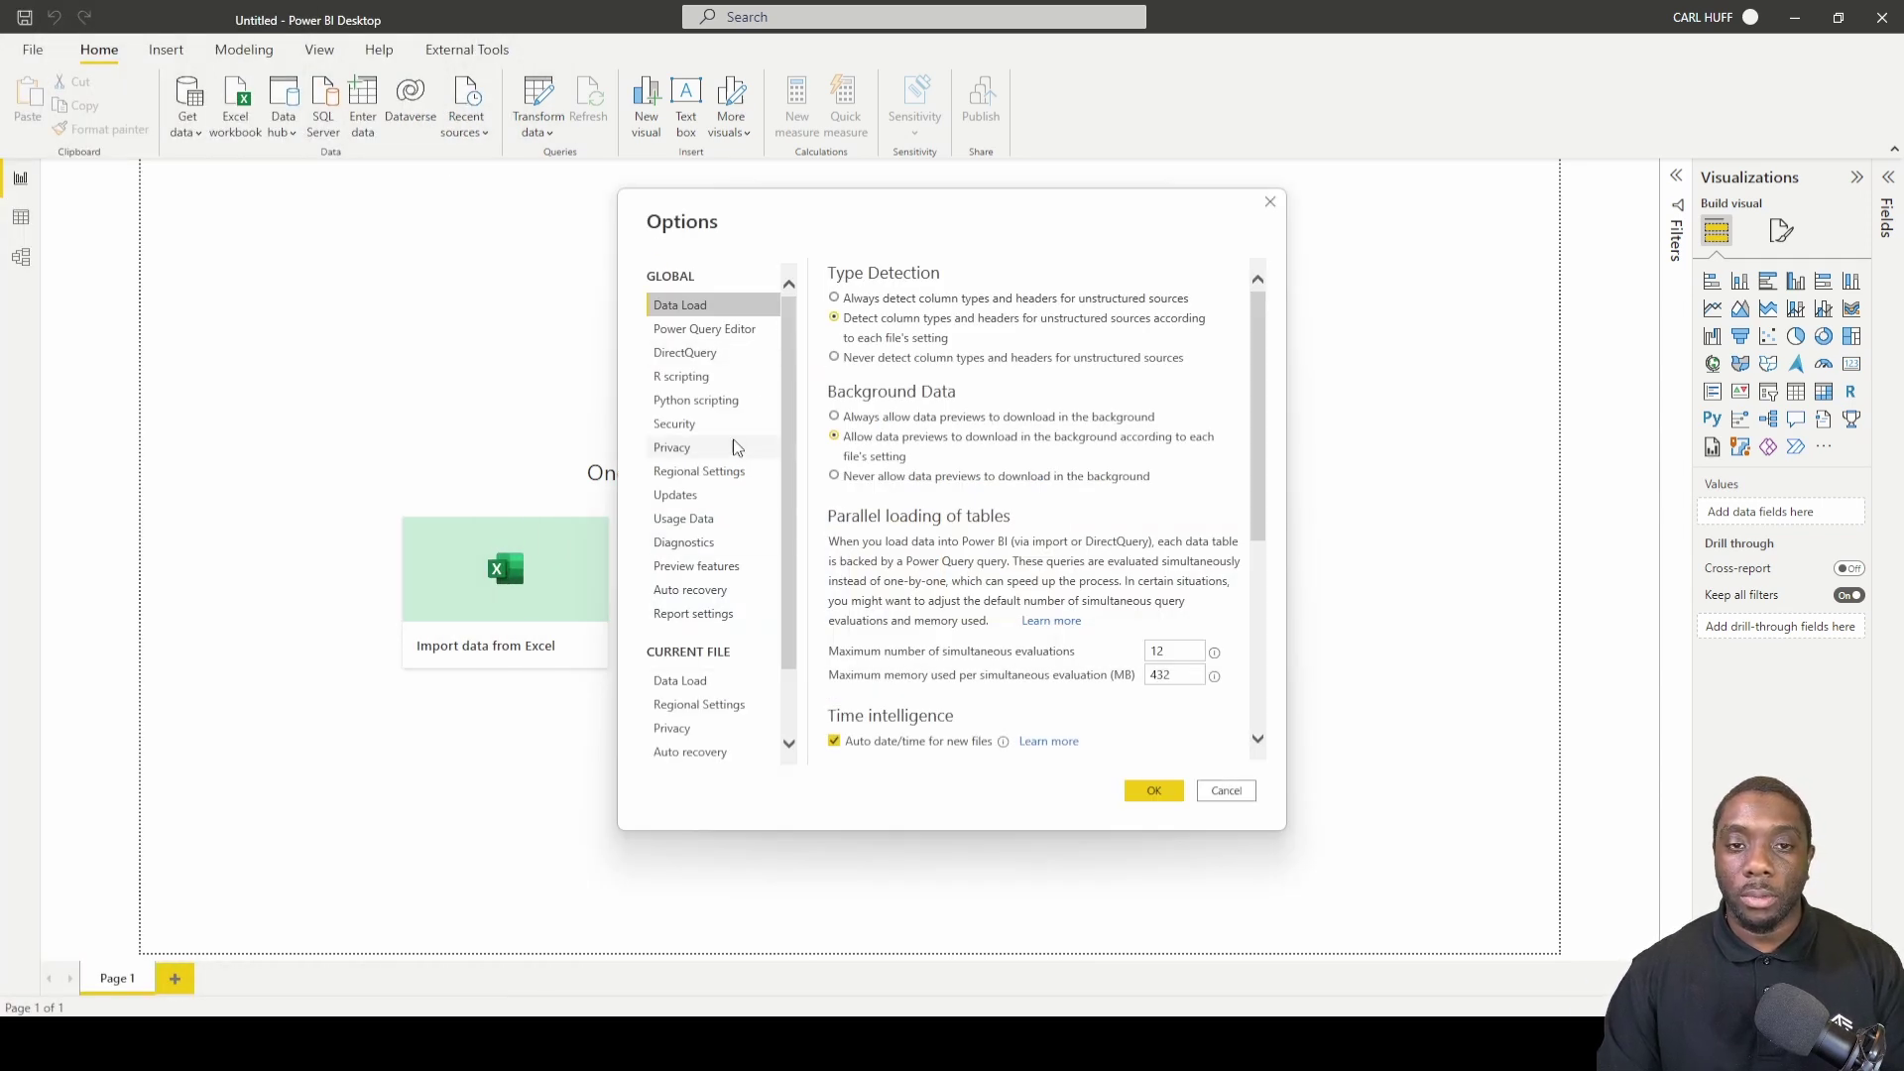
scroll(748, 480, down, 1)
click(724, 486)
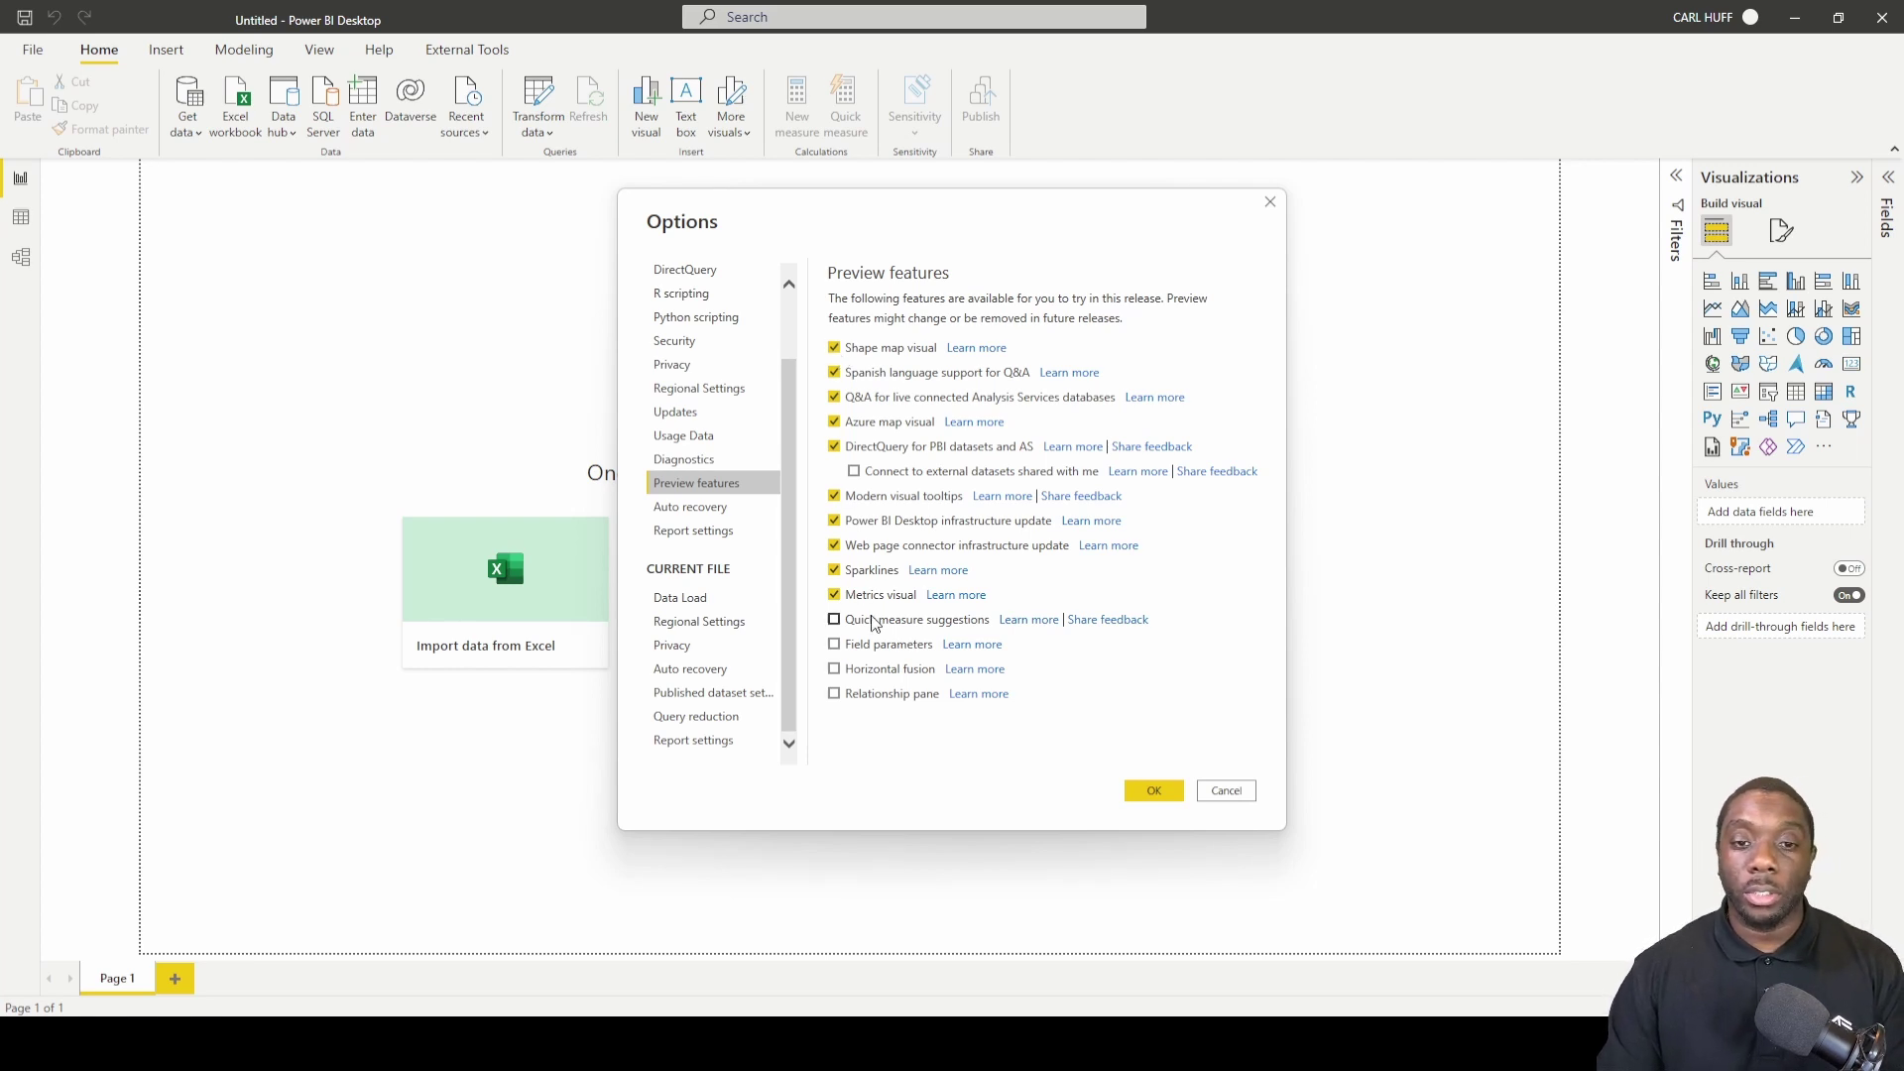
click(1151, 793)
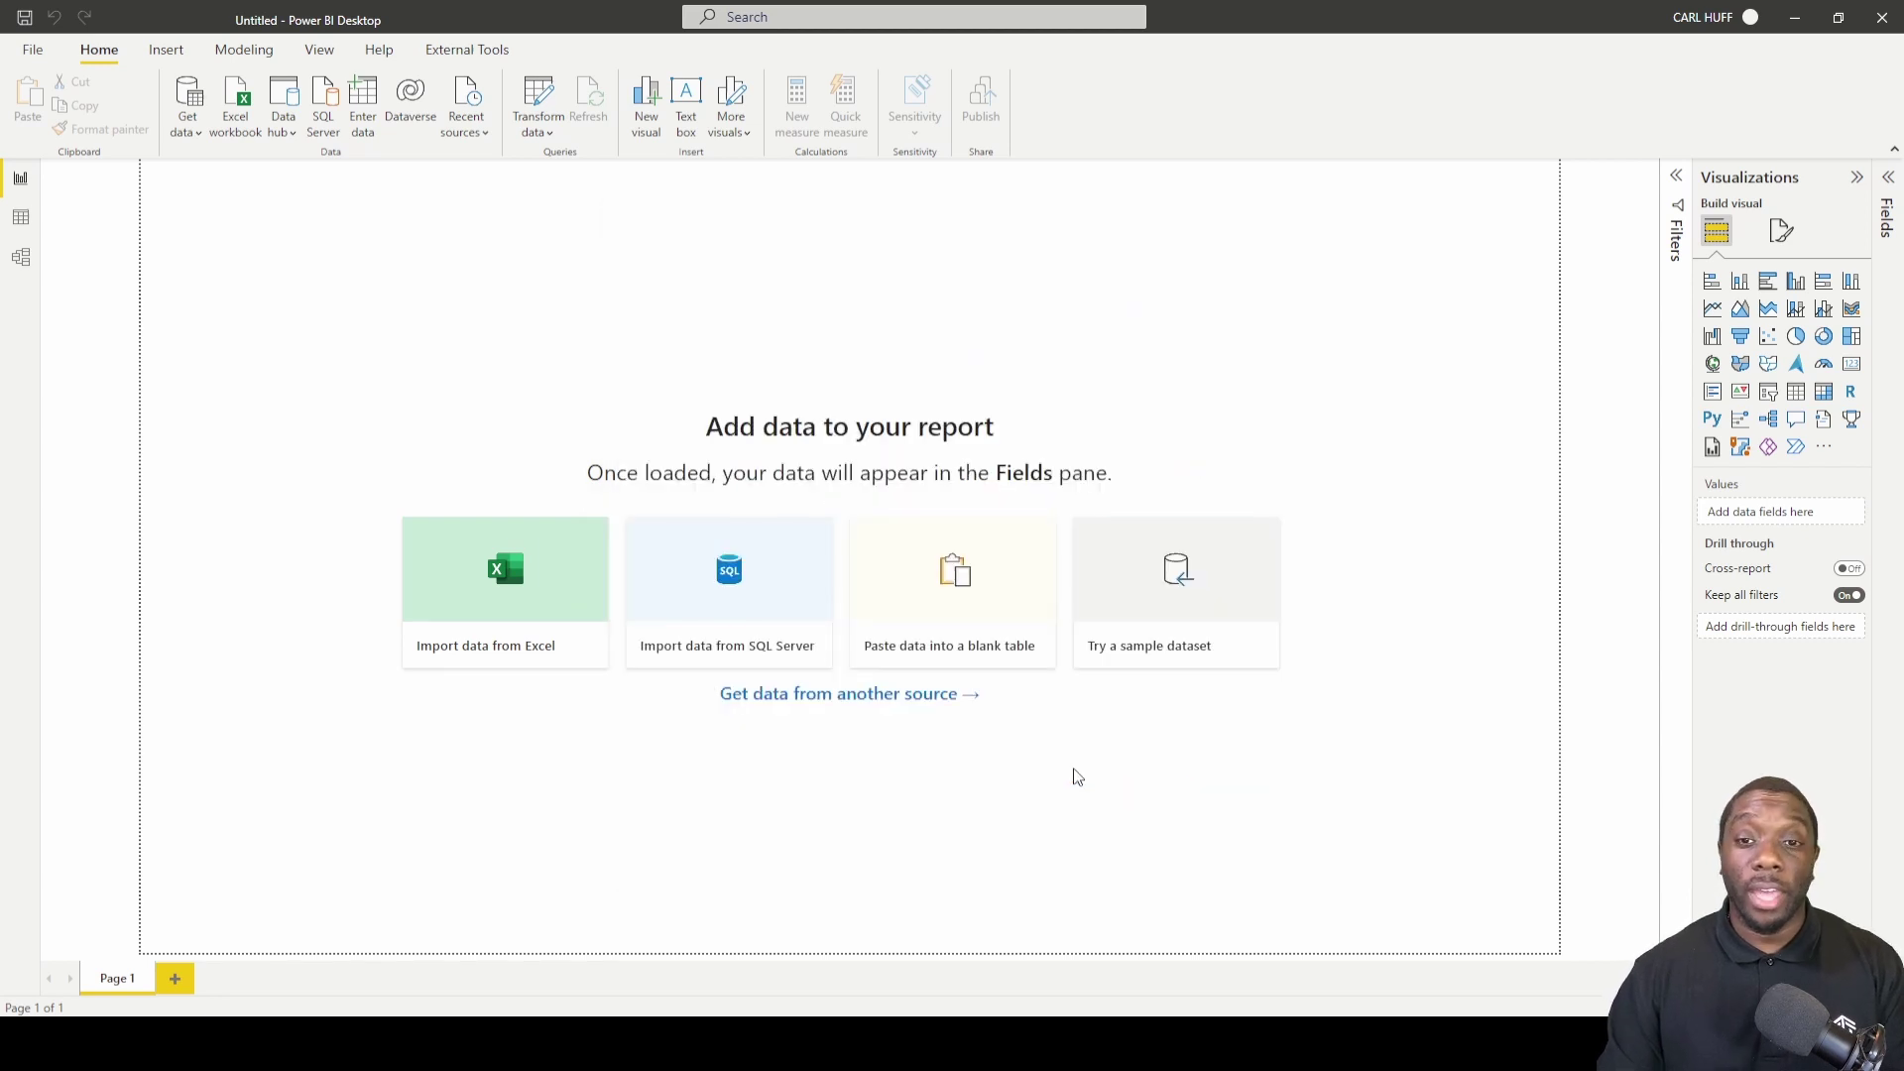